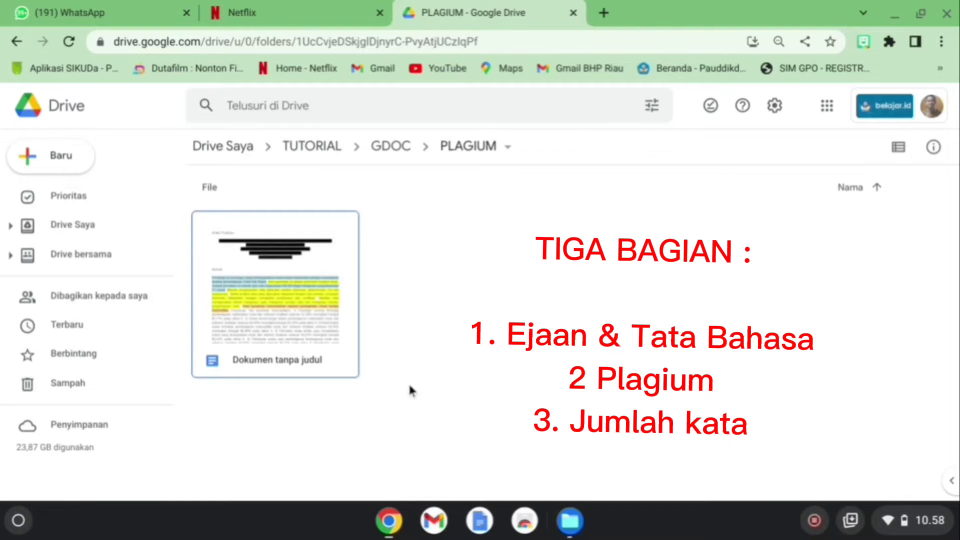
Open the untitled document in the PLAGIUM folder and look over its heading block and abstract.
double_click(311, 365)
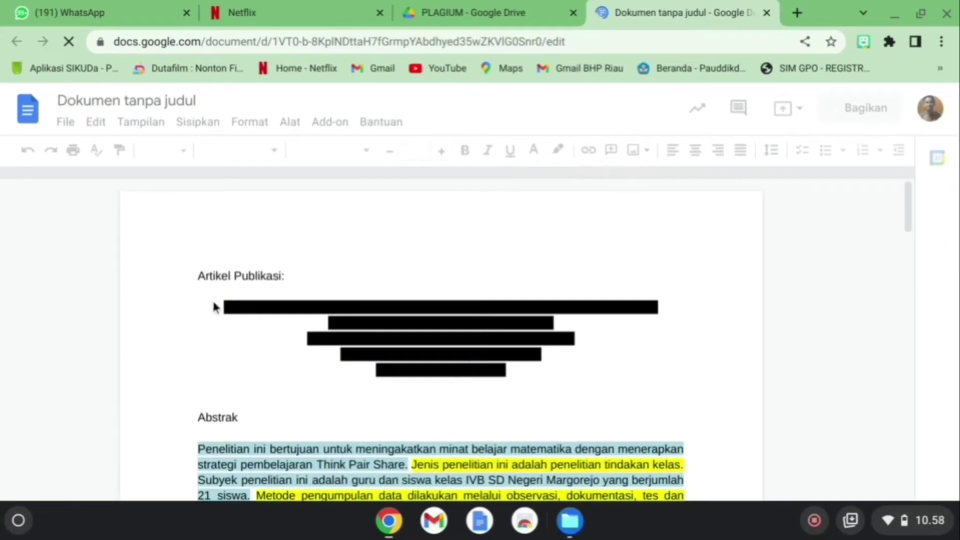
scroll(200, 290, down, 1)
scroll(200, 287, down, 1)
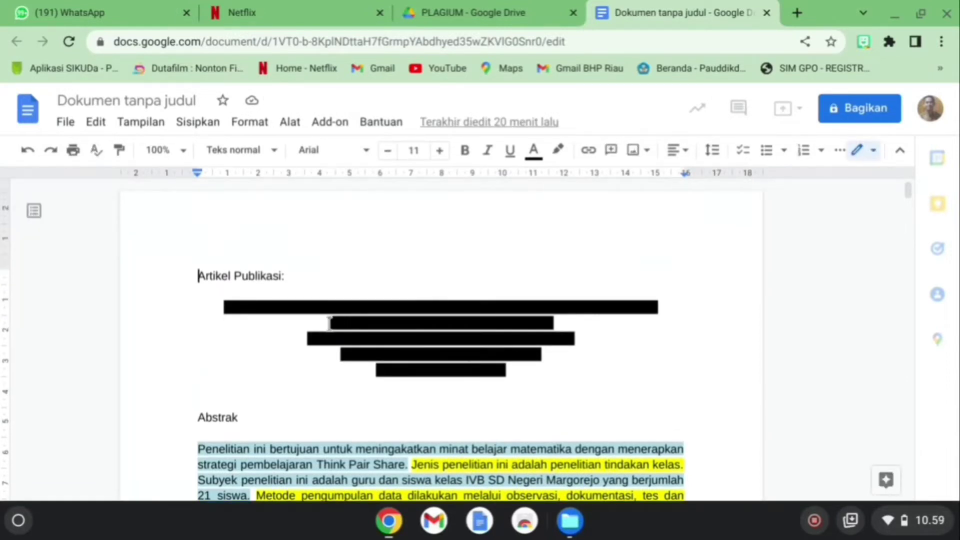
scroll(505, 337, down, 1)
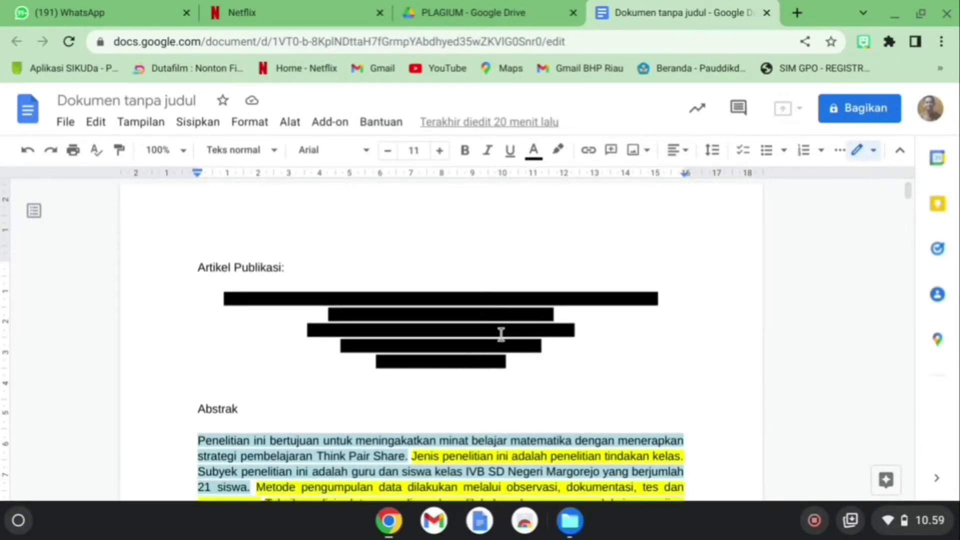
scroll(271, 271, down, 2)
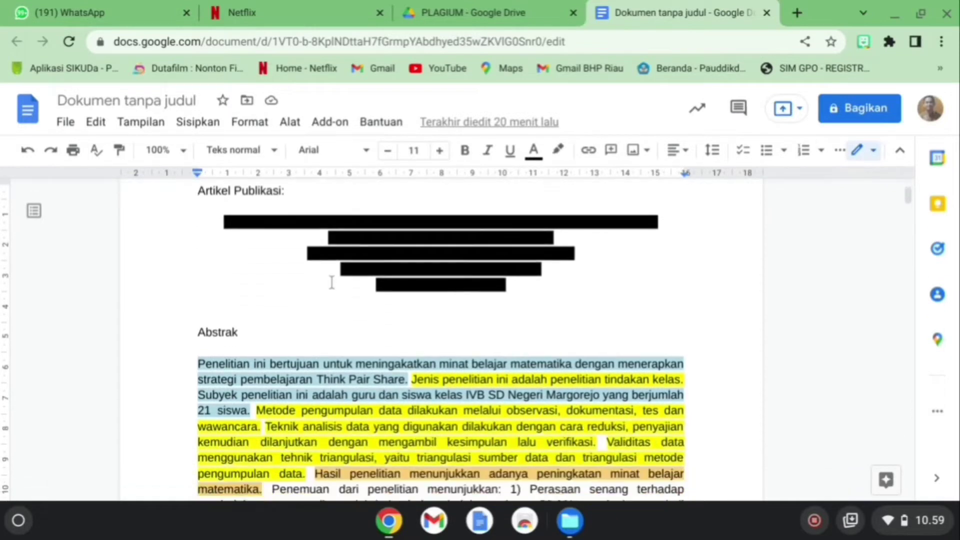
scroll(386, 349, up, 3)
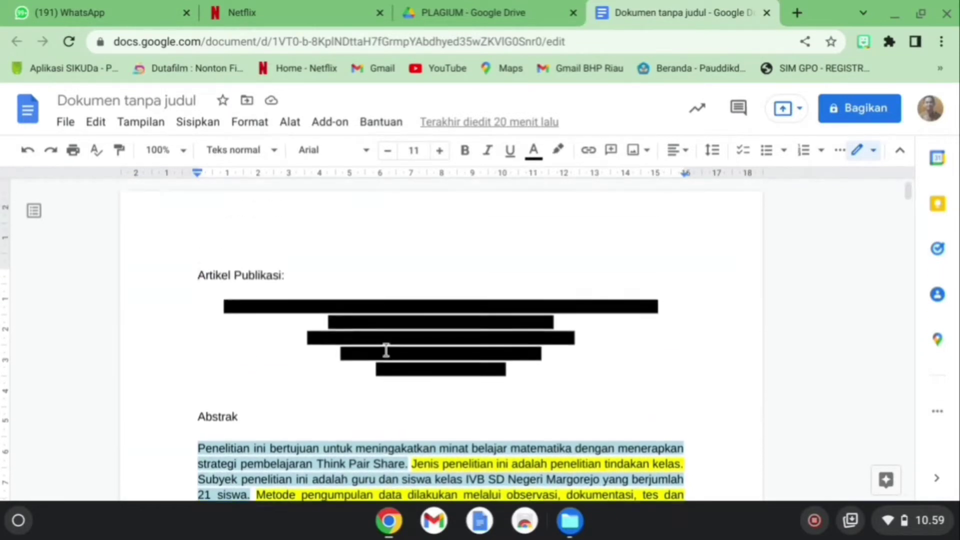
Set the document's language to Bahasa Indonesia.
click(65, 123)
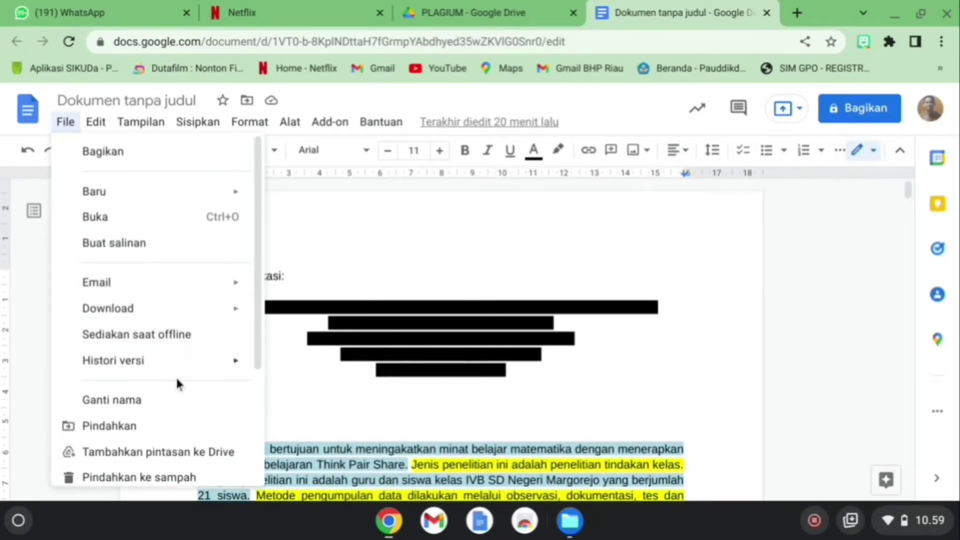
scroll(180, 385, down, 4)
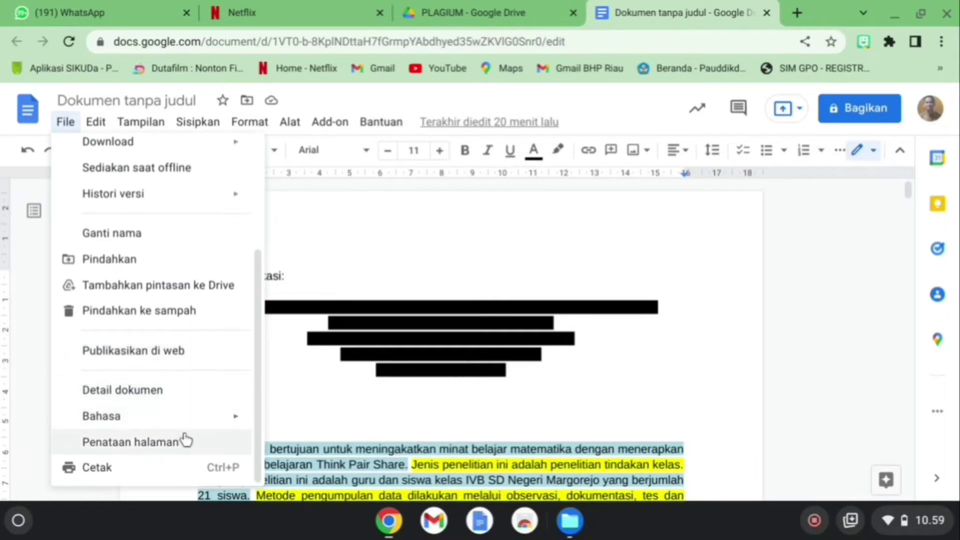
mouse_move(229, 418)
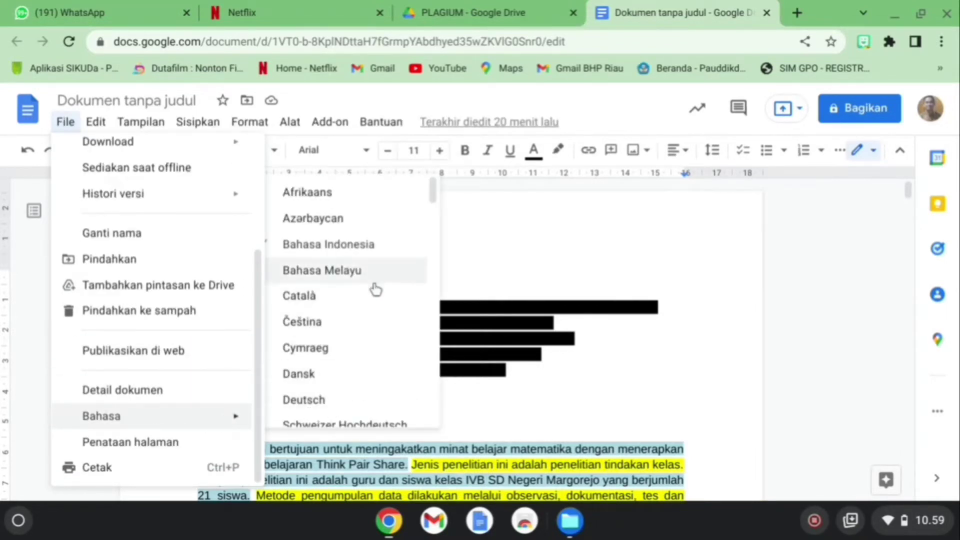
click(361, 256)
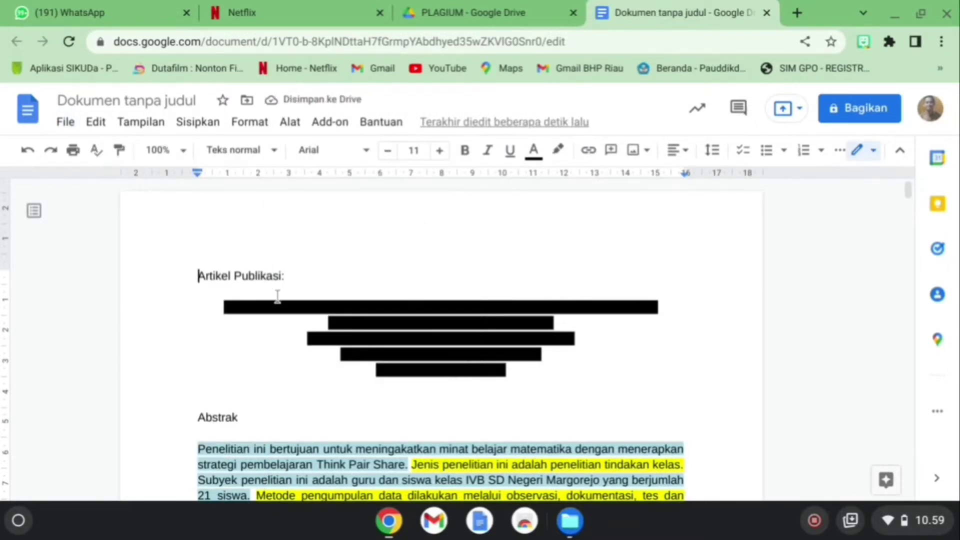
Run the spelling and grammar check on the document.
scroll(260, 295, down, 2)
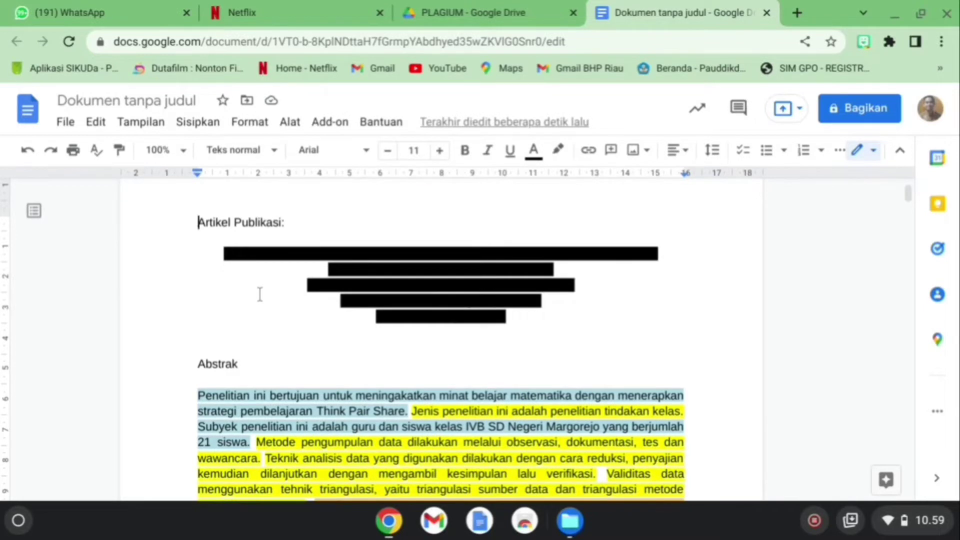
scroll(259, 291, up, 1)
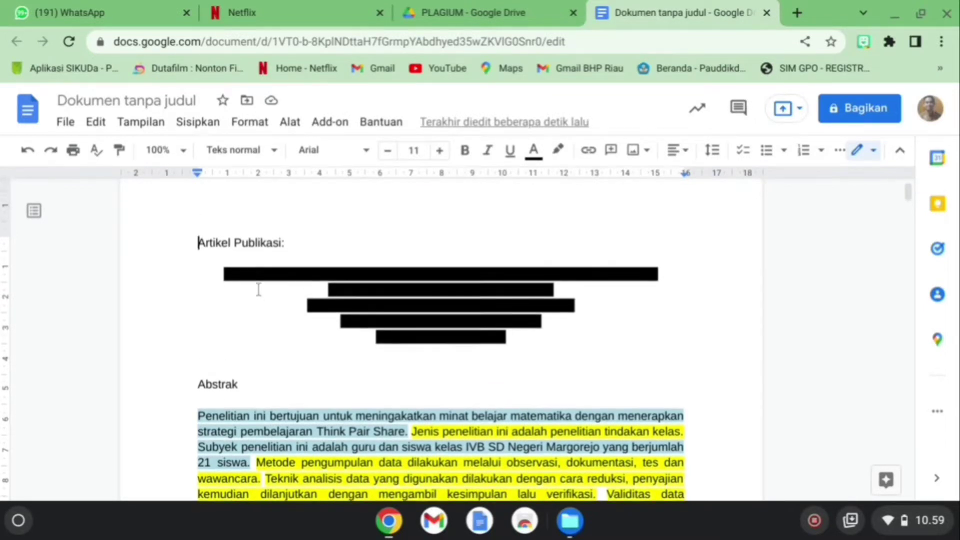
scroll(259, 290, up, 1)
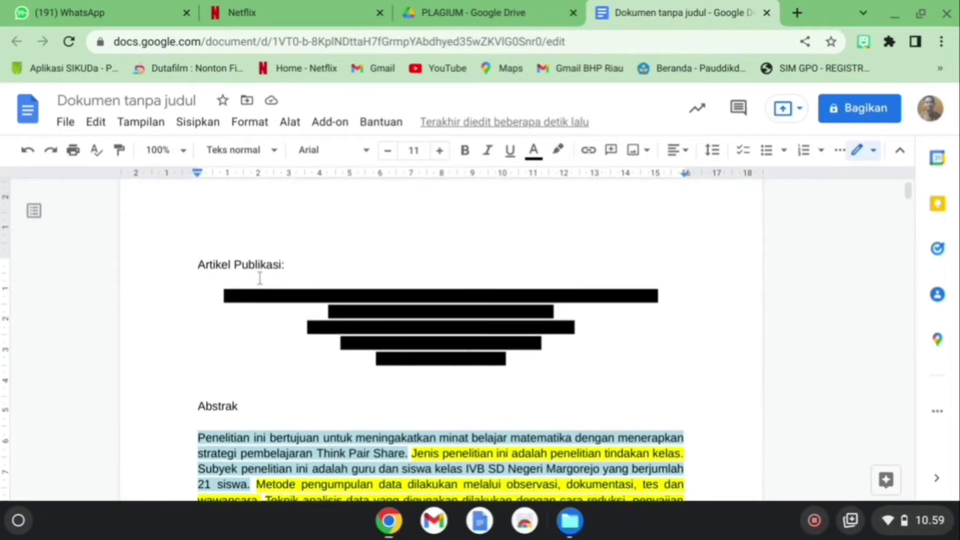
click(291, 122)
mouse_move(302, 151)
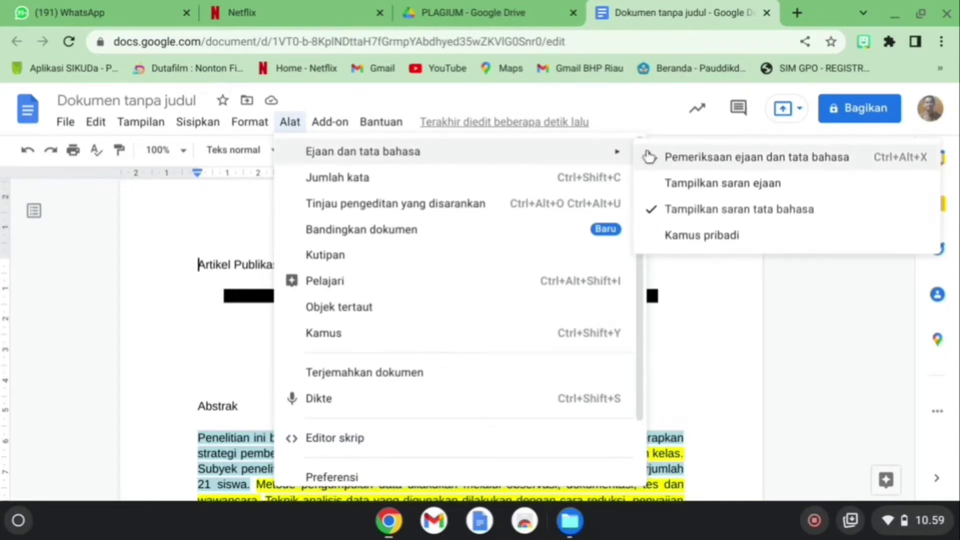
click(767, 159)
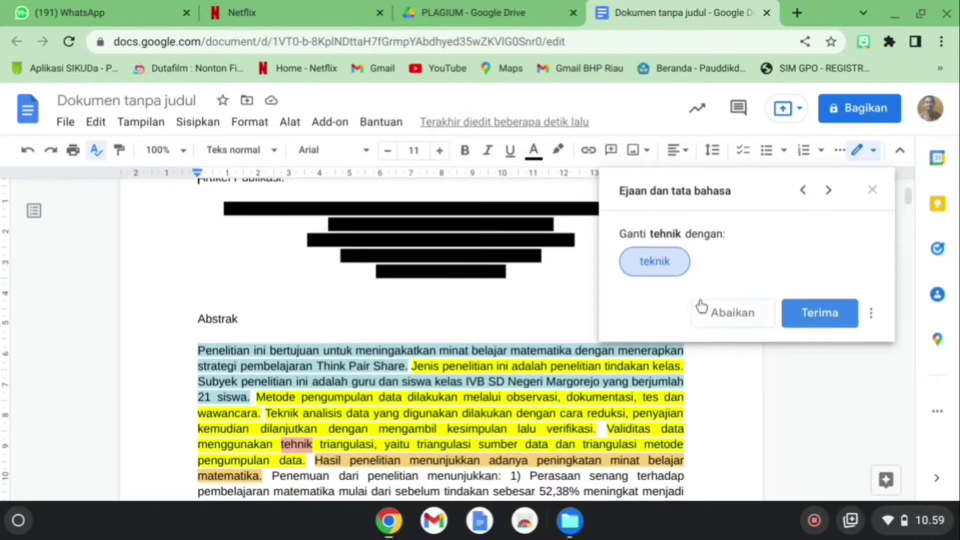
Accept the suggested correction of "tehnik" to "teknik" in the abstract.
scroll(532, 278, down, 1)
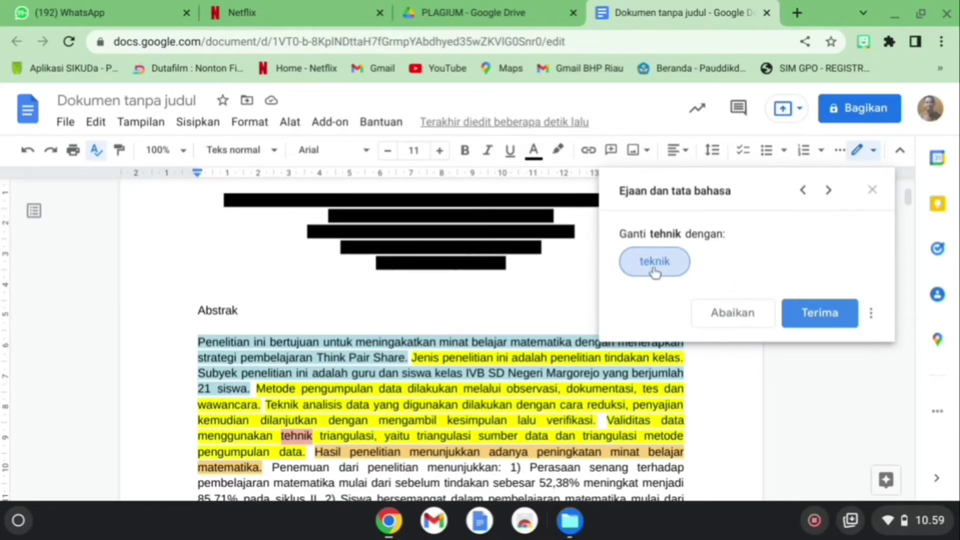
scroll(258, 403, down, 3)
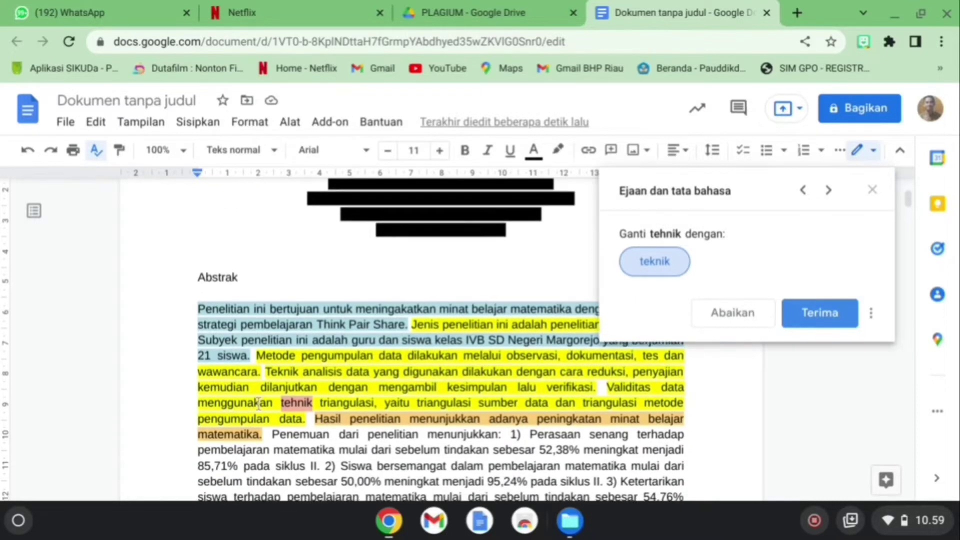
double_click(291, 404)
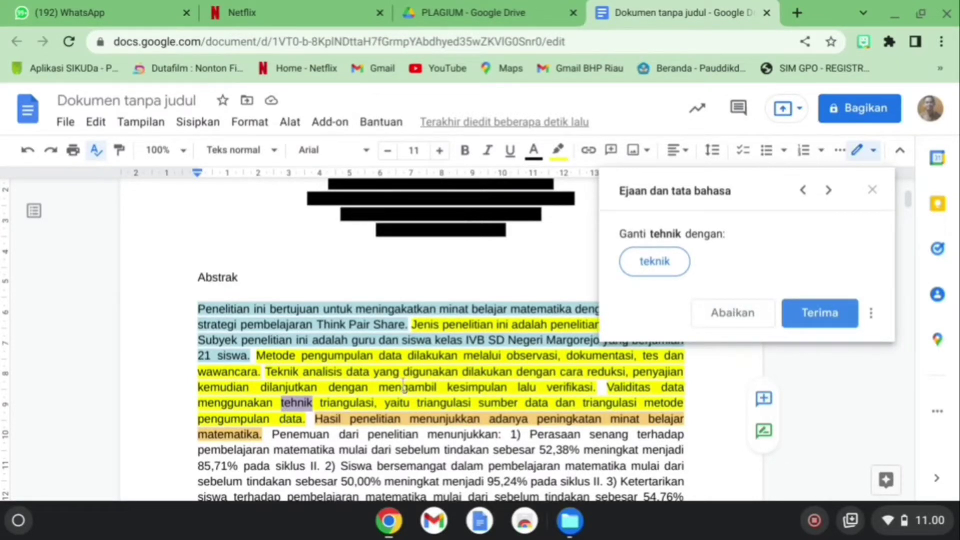
click(823, 313)
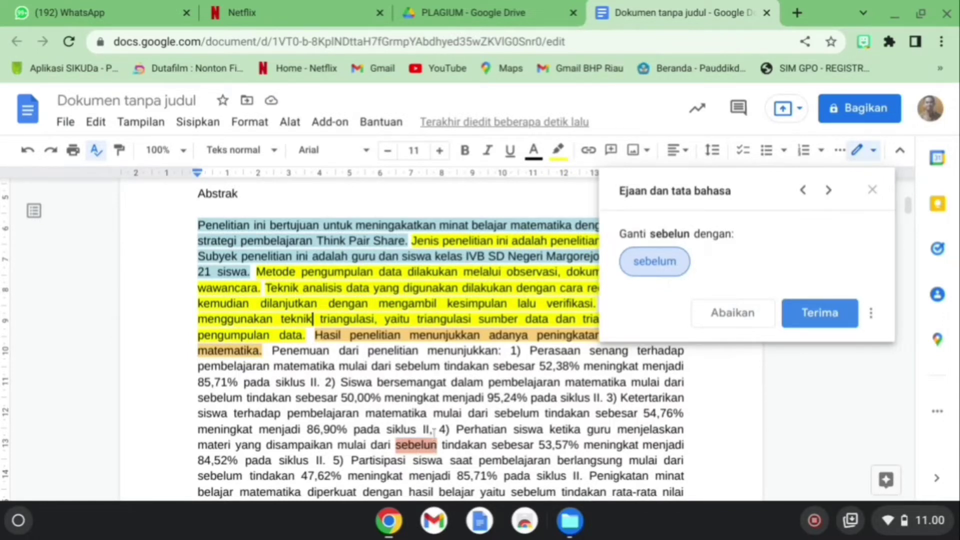
Review the following spelling suggestions one by one without applying them, from "sebelun" through "Subyek", and close the spelling check.
click(829, 191)
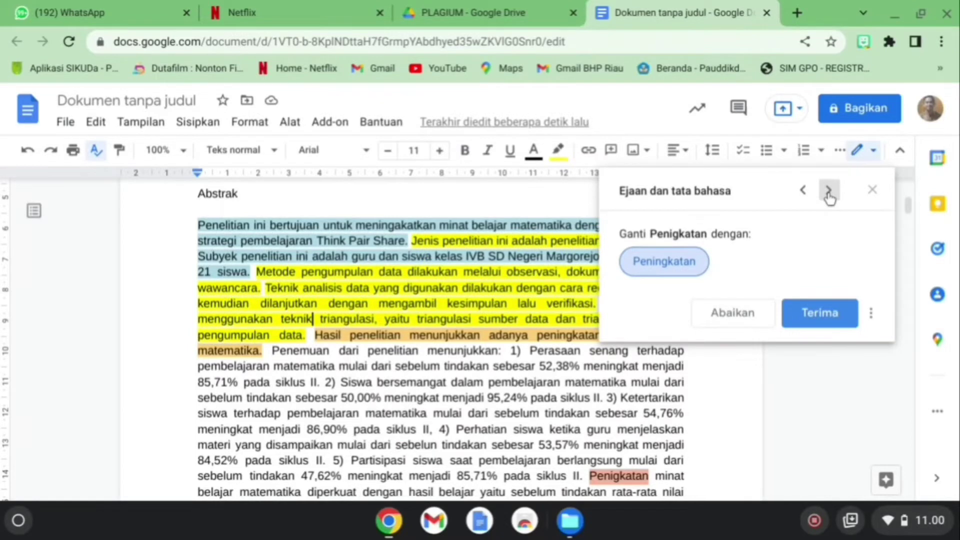
click(828, 190)
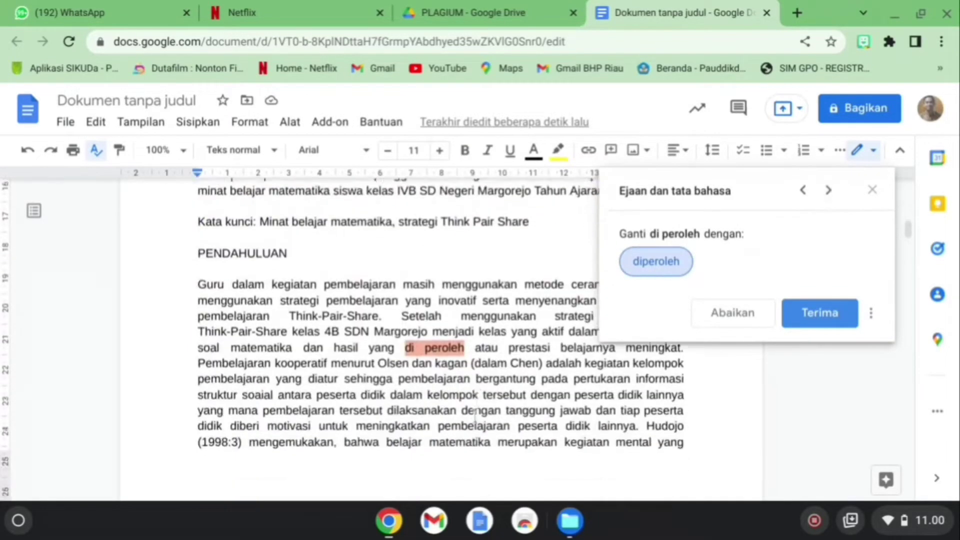
scroll(475, 412, down, 1)
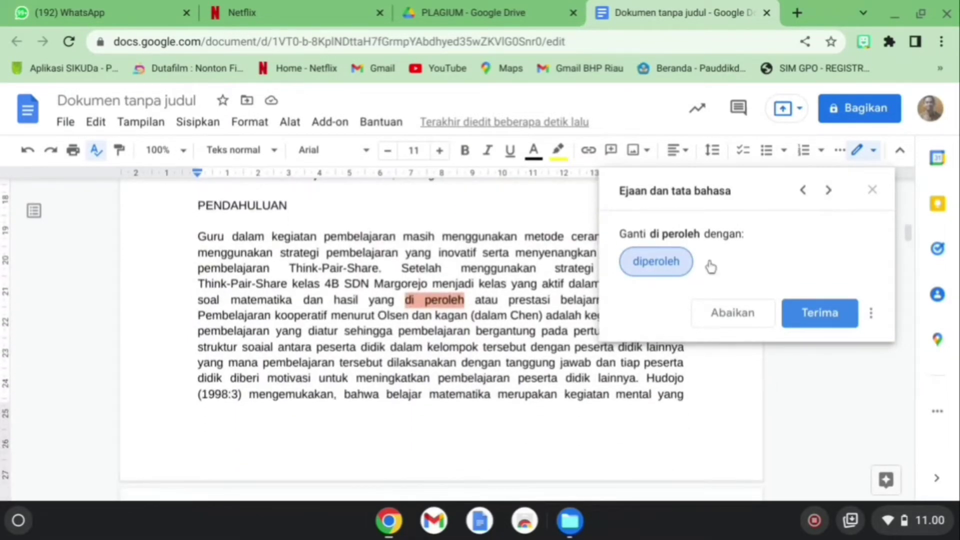
click(838, 196)
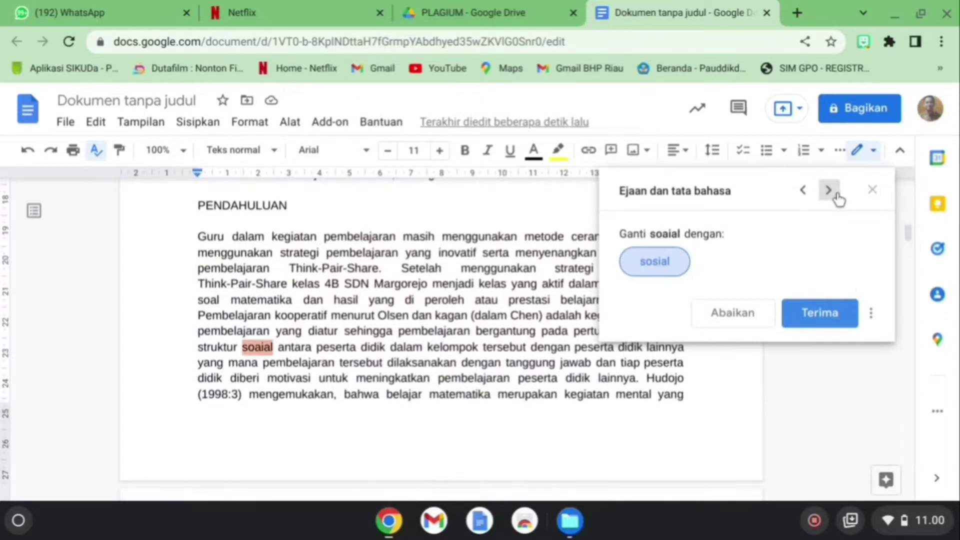
click(835, 197)
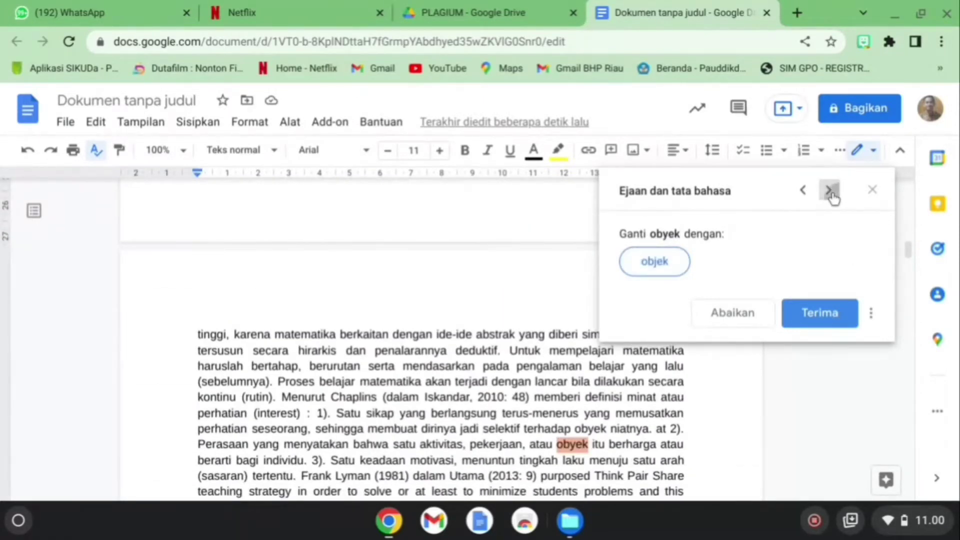
click(832, 194)
click(831, 194)
click(832, 194)
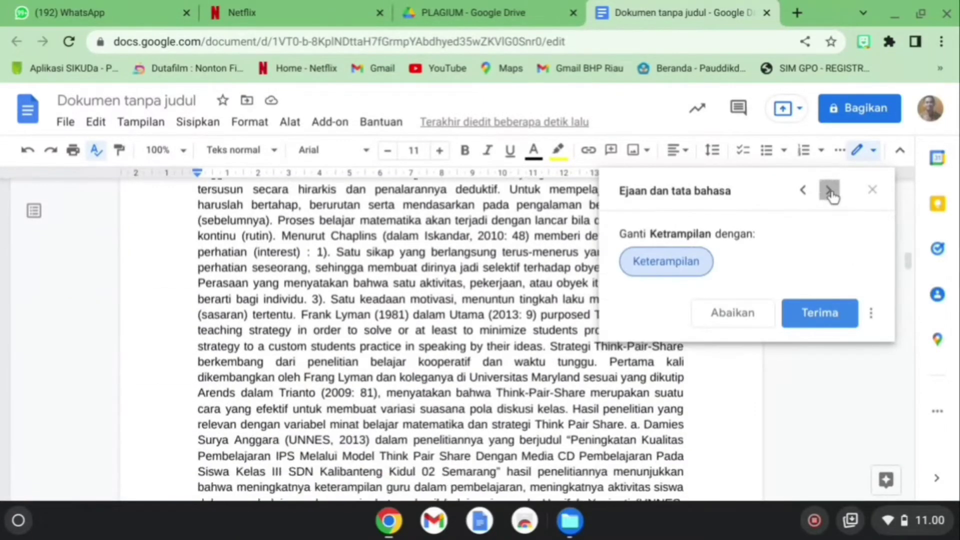
click(831, 194)
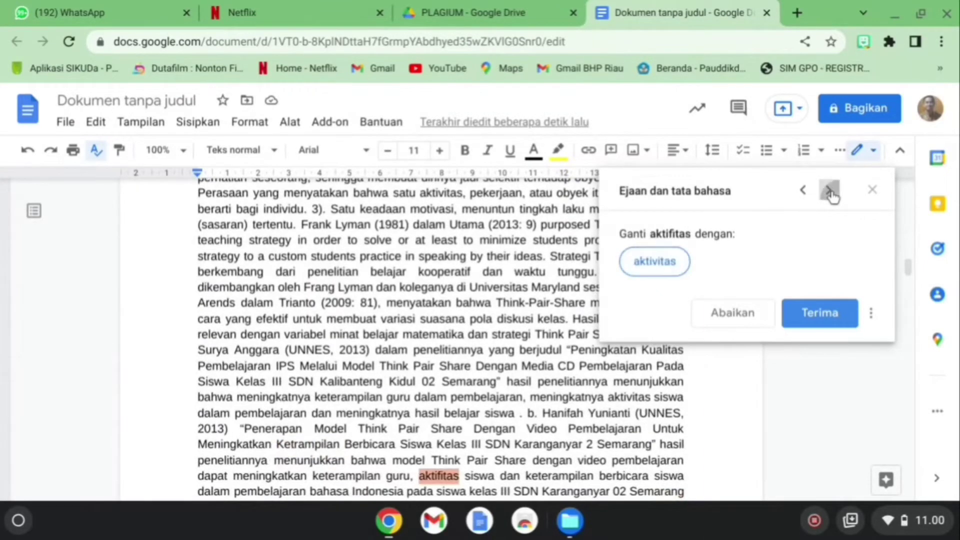
click(831, 194)
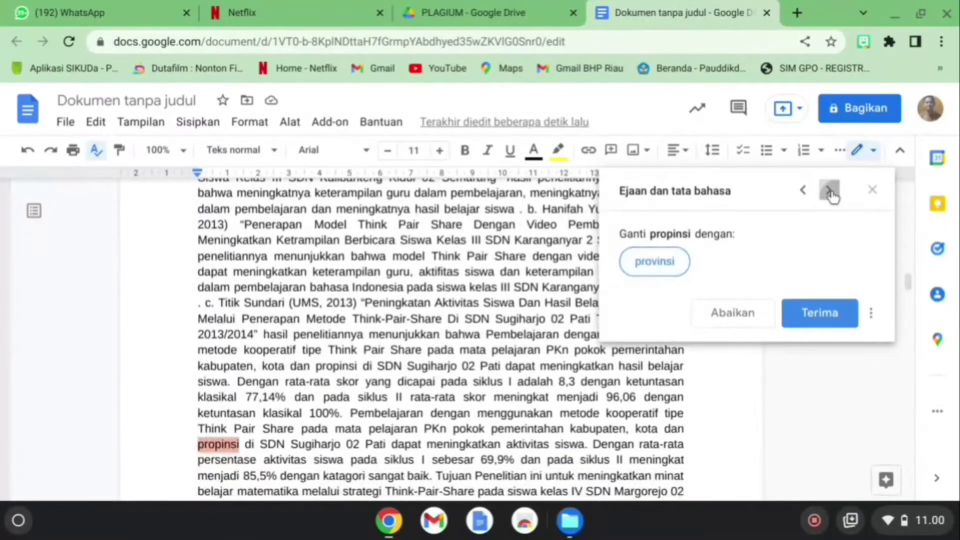
click(830, 192)
click(830, 192)
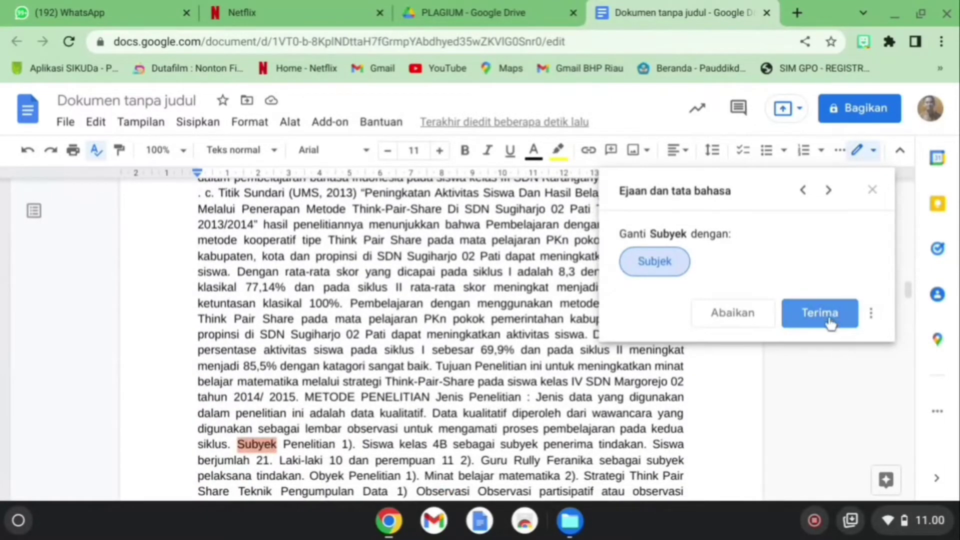
click(873, 191)
Return to the start of the document and select the entire article.
scroll(415, 306, up, 2)
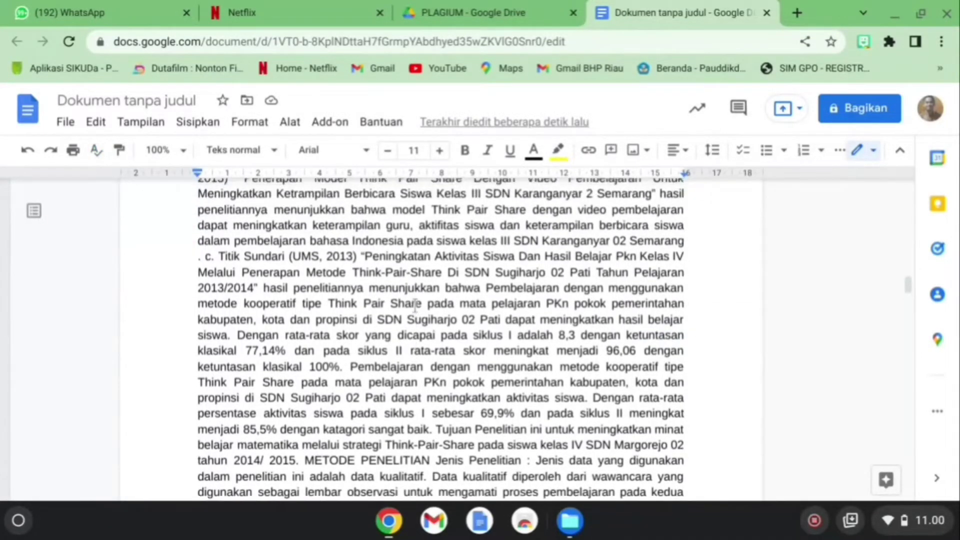
scroll(415, 306, up, 3)
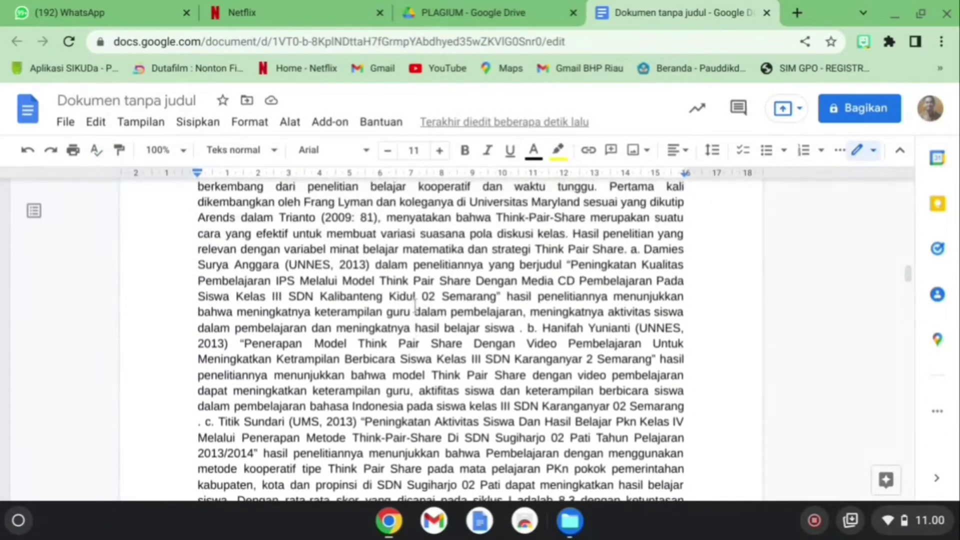
scroll(415, 307, up, 5)
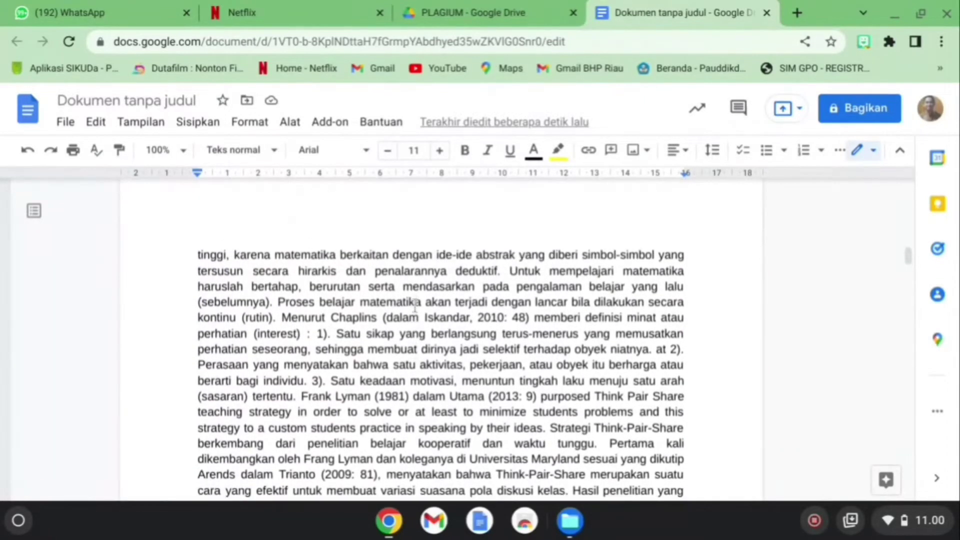
scroll(415, 306, up, 5)
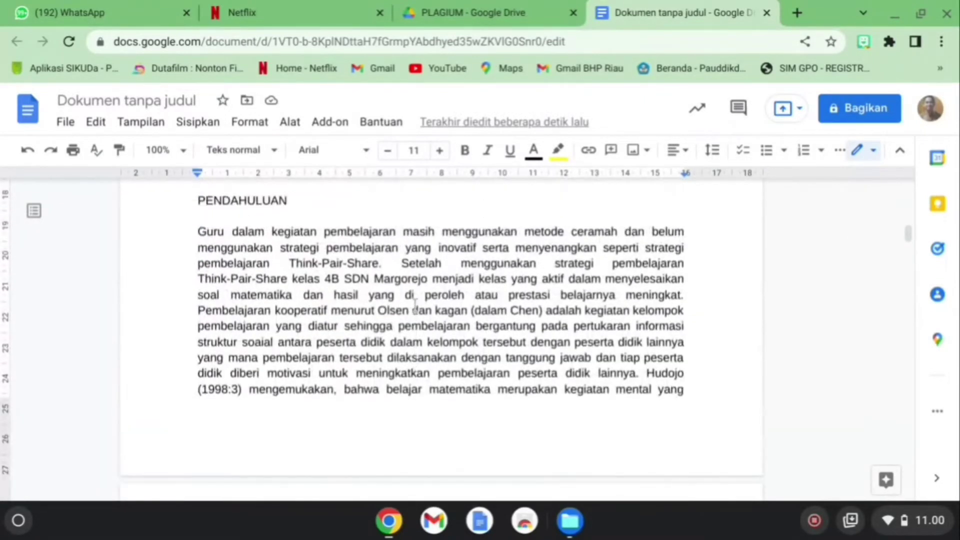
scroll(415, 306, up, 5)
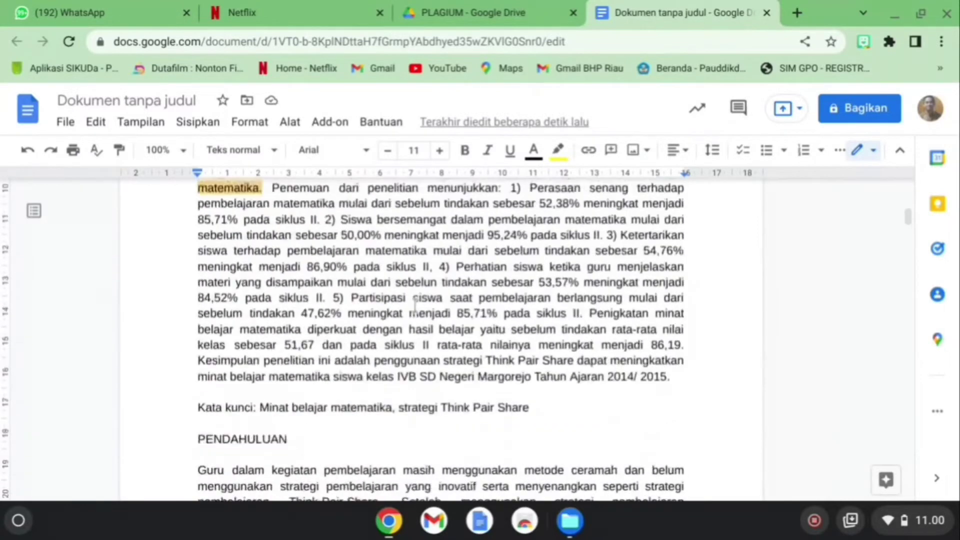
scroll(415, 306, up, 5)
click(465, 268)
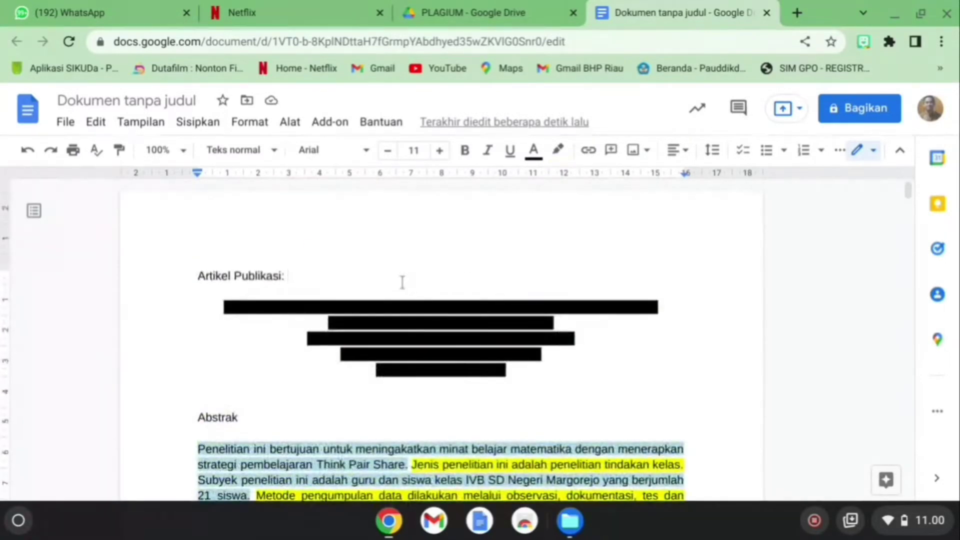
key(ctrl+a)
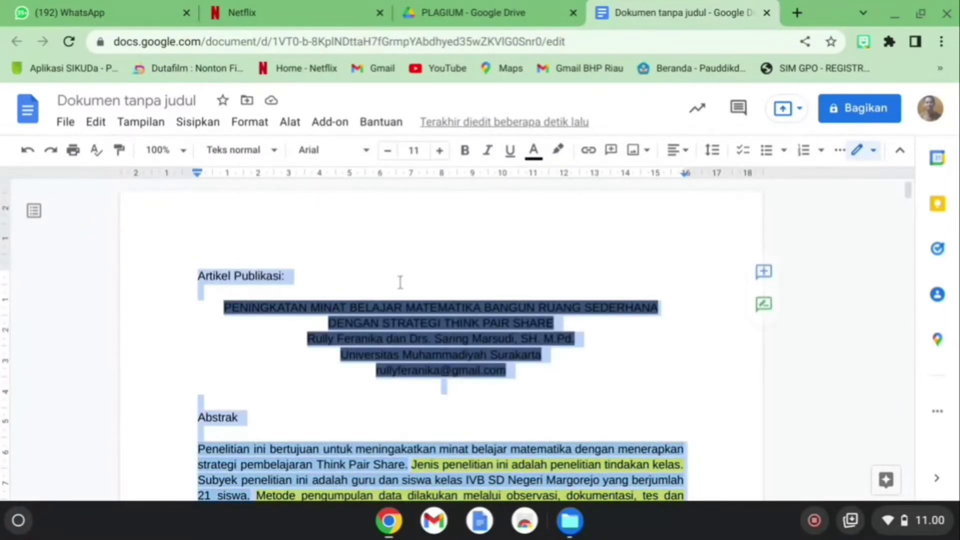
Find Plagium among the installed add-ons, view its commands, and open the marketplace for getting more add-ons.
click(330, 123)
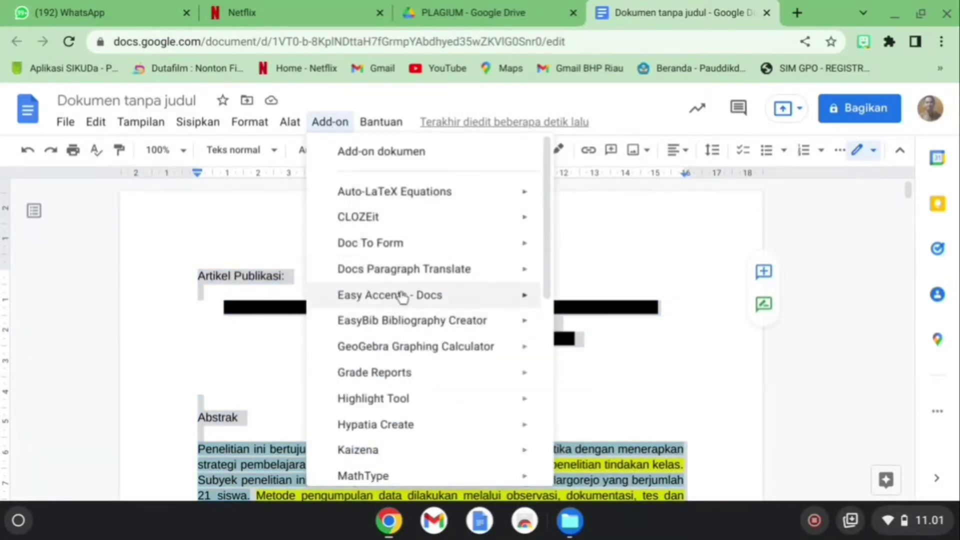
scroll(397, 317, down, 3)
scroll(399, 317, down, 5)
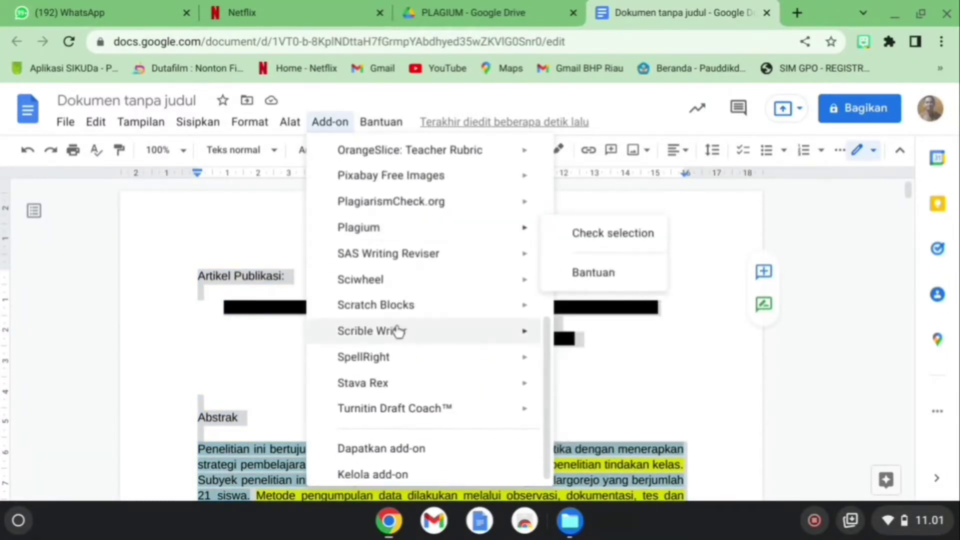
mouse_move(369, 237)
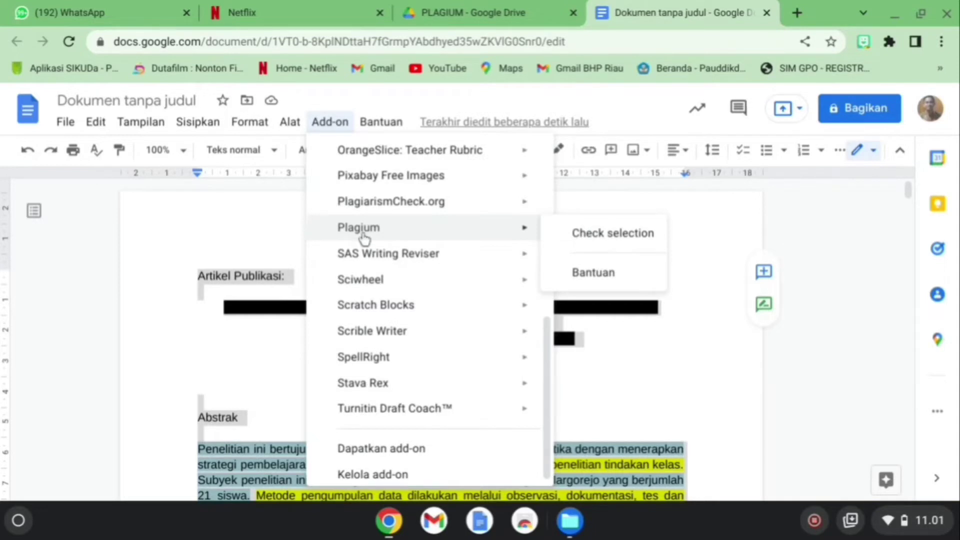
scroll(370, 235, down, 1)
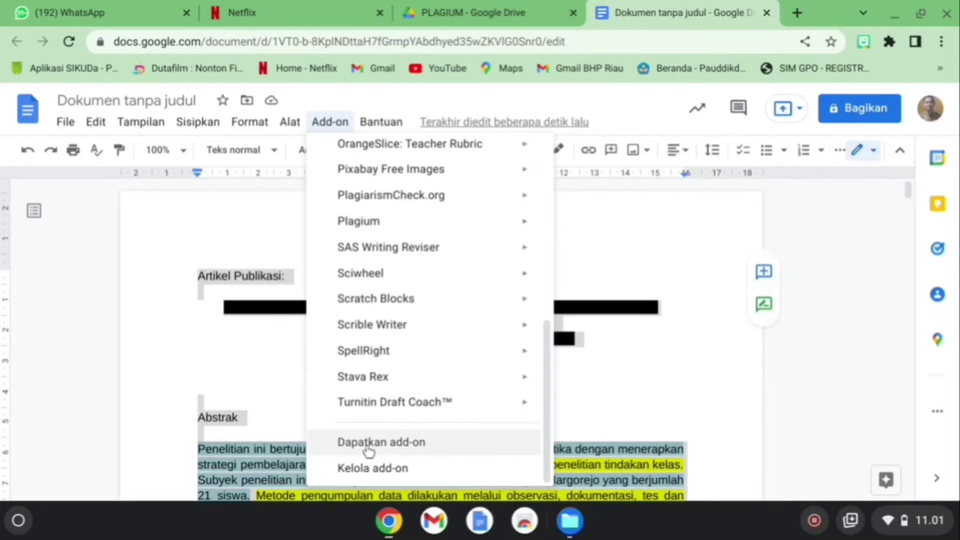
click(368, 448)
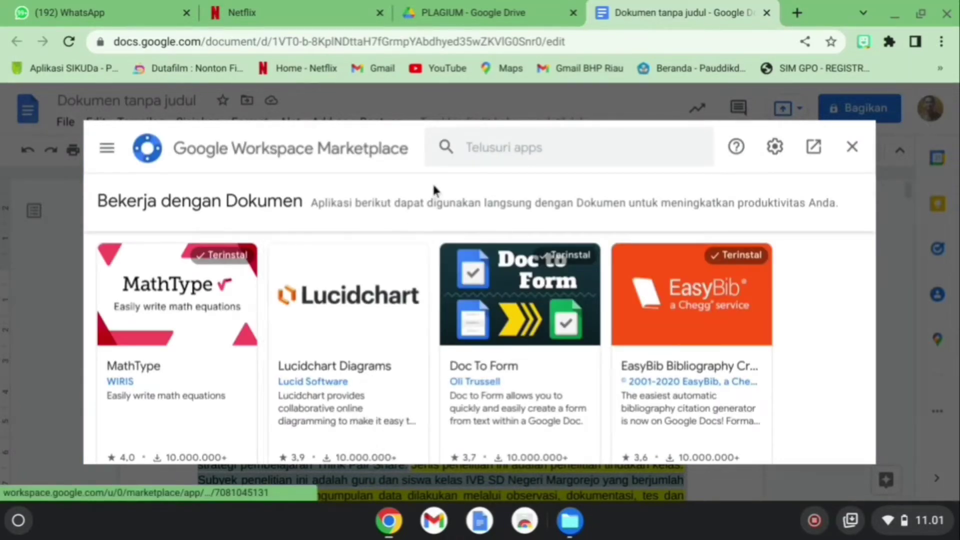
Search the marketplace for "plagium", view the Plagium add-on's details, and close the marketplace.
click(476, 155)
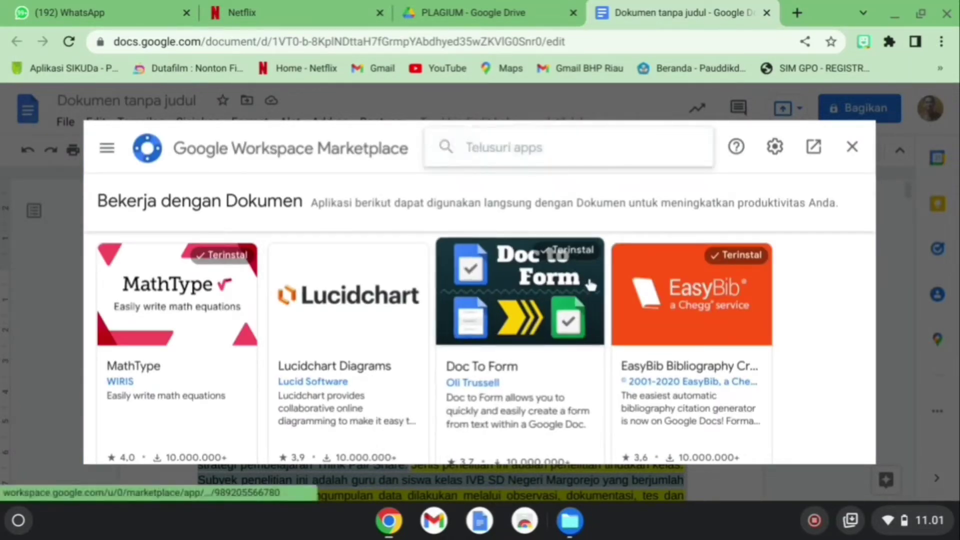
text(plagiun)
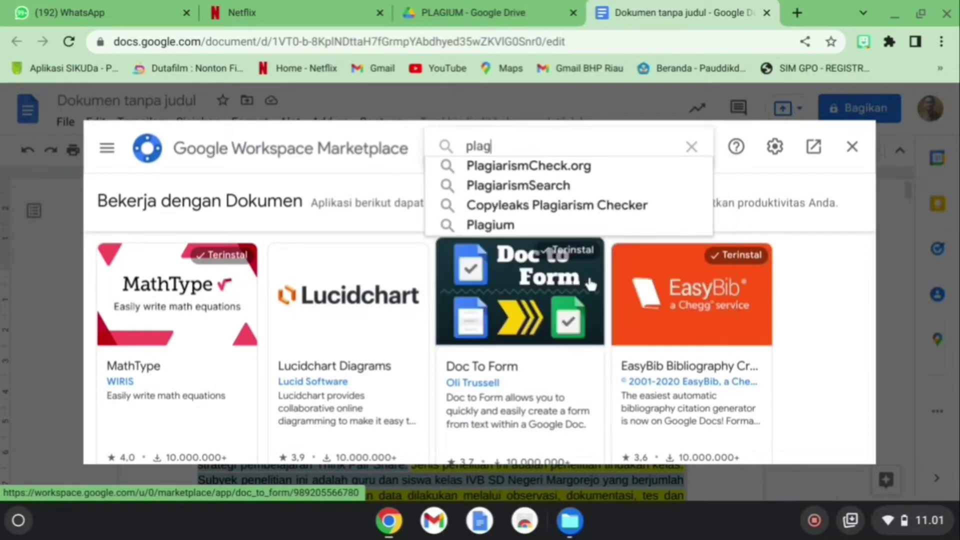
key(BackSpace)
key(BackSpace)
text(um)
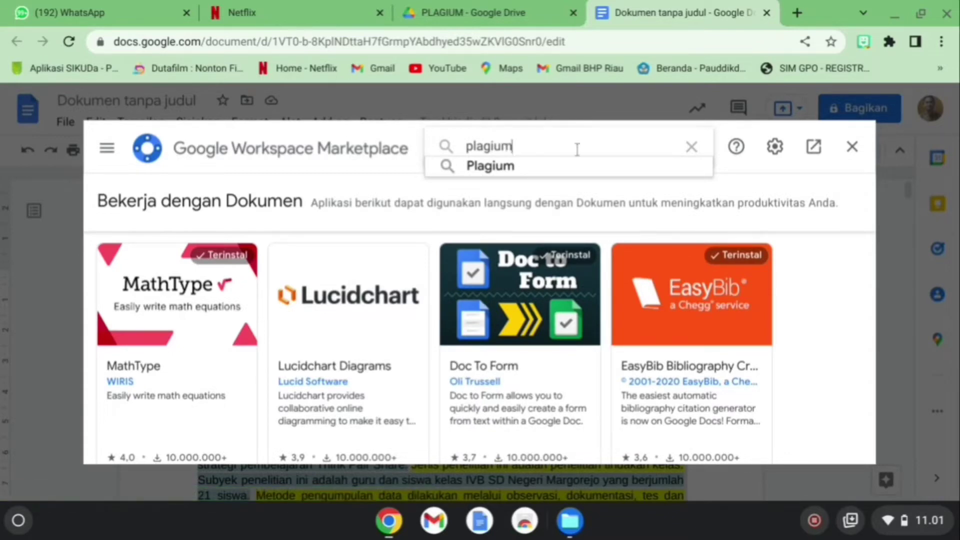
key(Return)
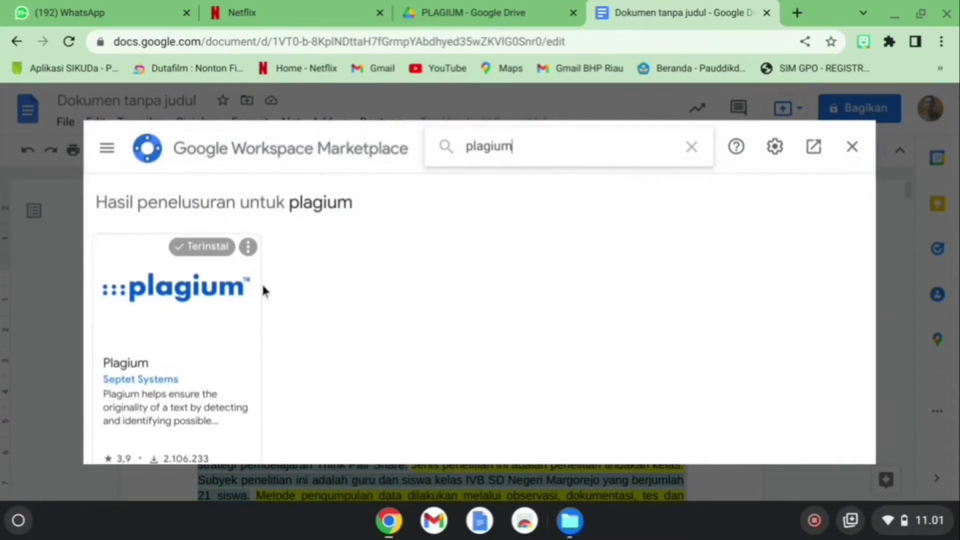
click(189, 296)
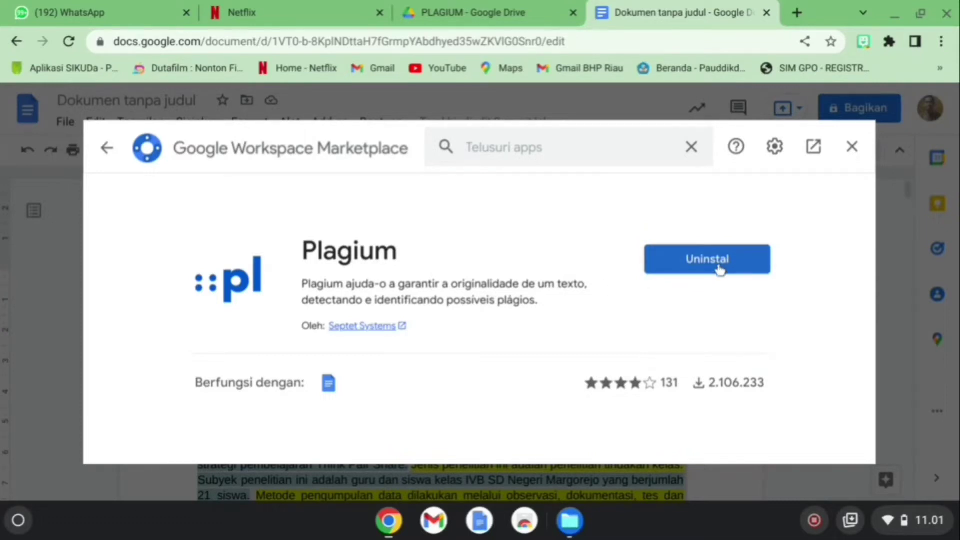
click(851, 146)
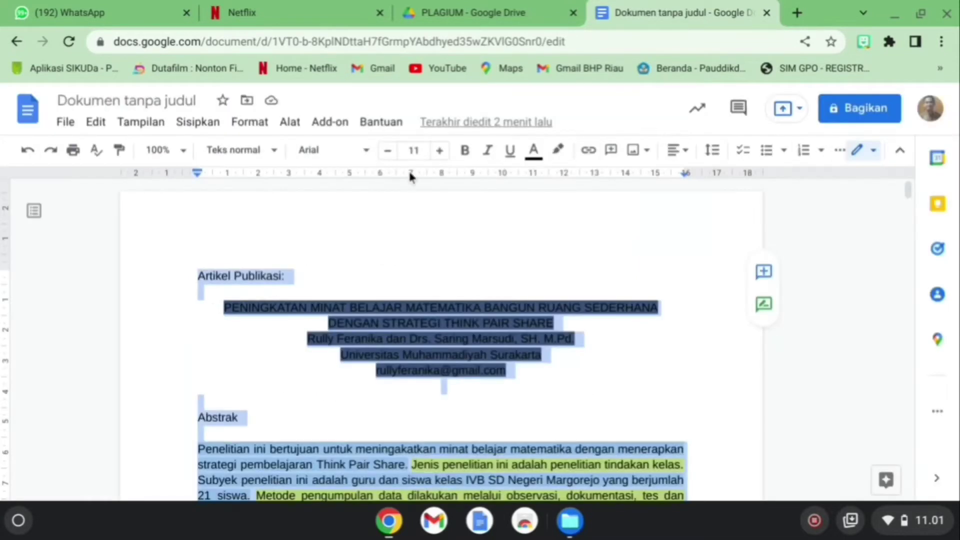
Try to check the whole selected article for plagiarism with Plagium's Check selection, and close the add-on.
click(329, 126)
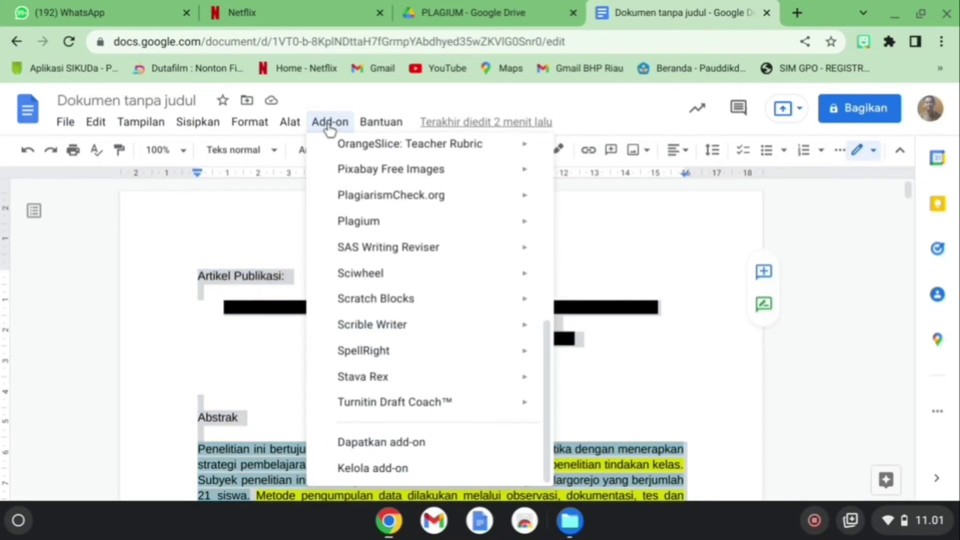
mouse_move(386, 285)
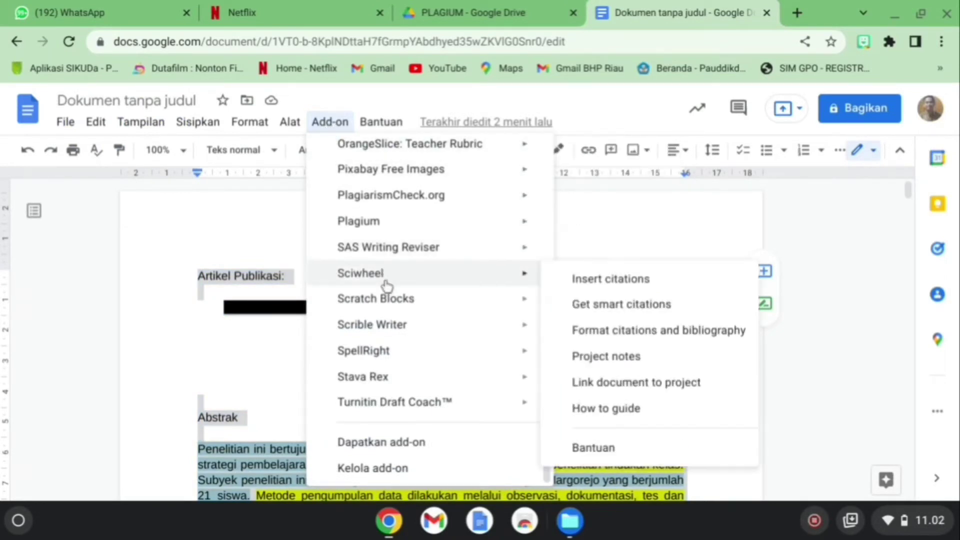
mouse_move(354, 219)
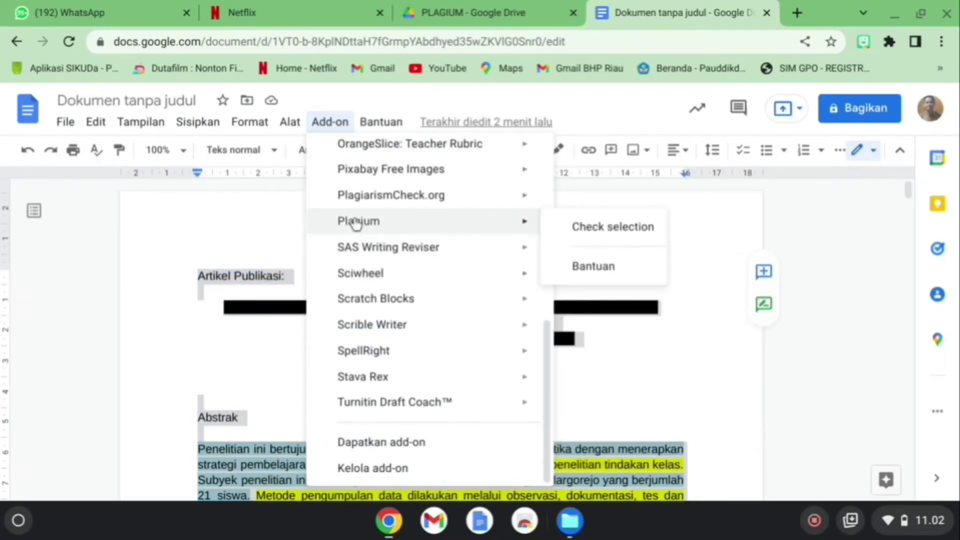
click(559, 232)
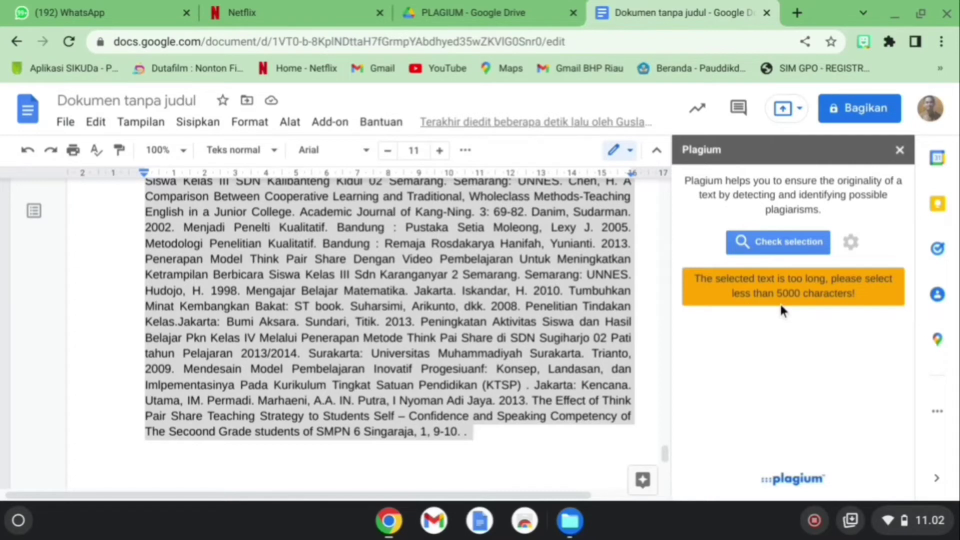
click(803, 238)
click(900, 151)
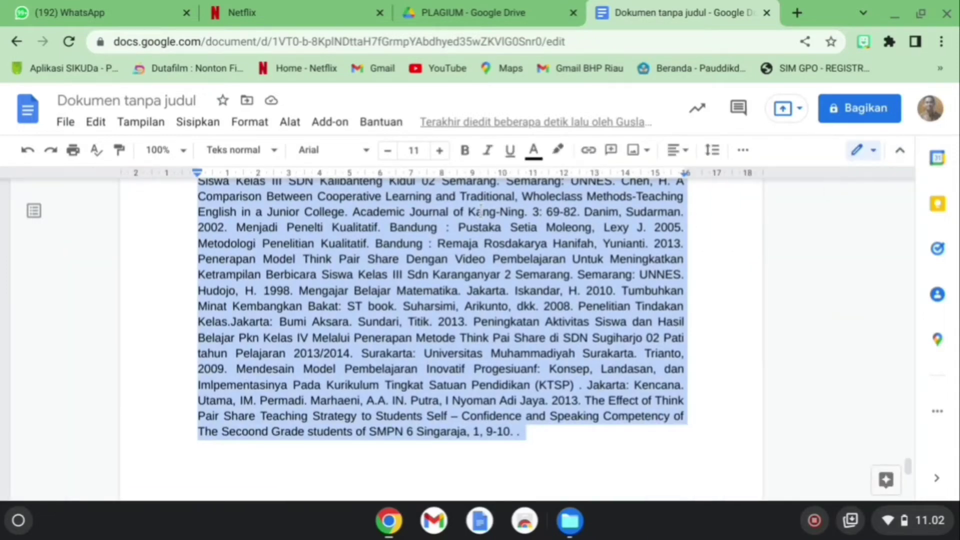
Open the document's word count, enable its display while typing, and view the page, word and character breakdown.
click(290, 123)
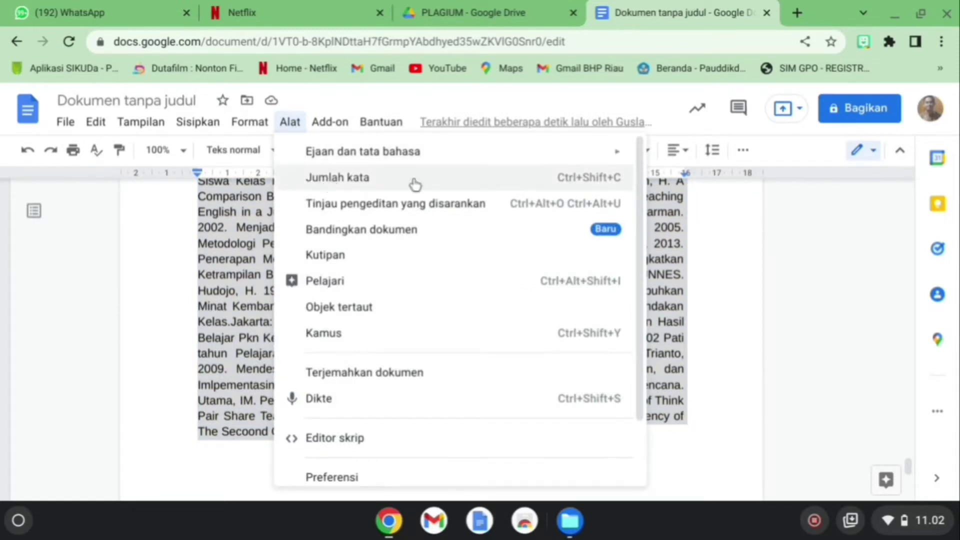
click(492, 188)
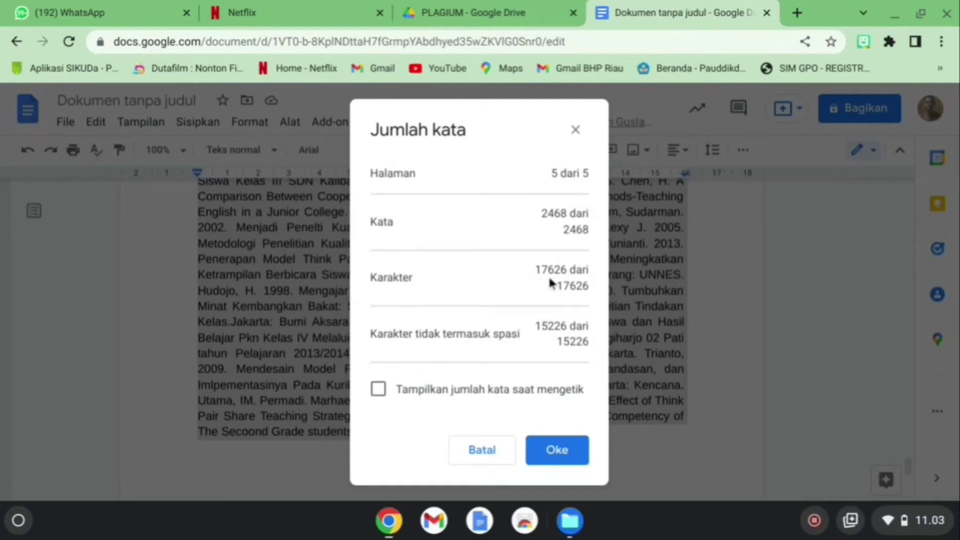
click(380, 394)
click(564, 454)
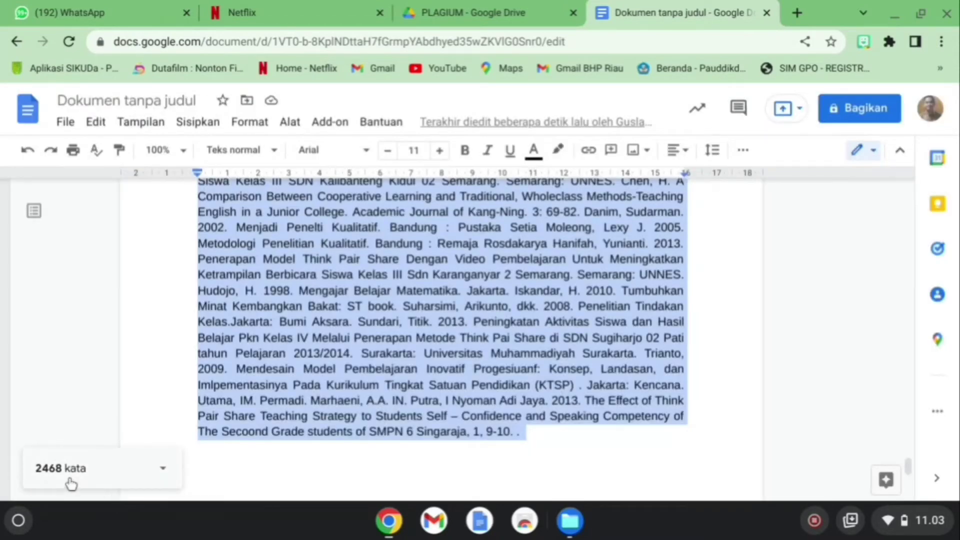
click(164, 473)
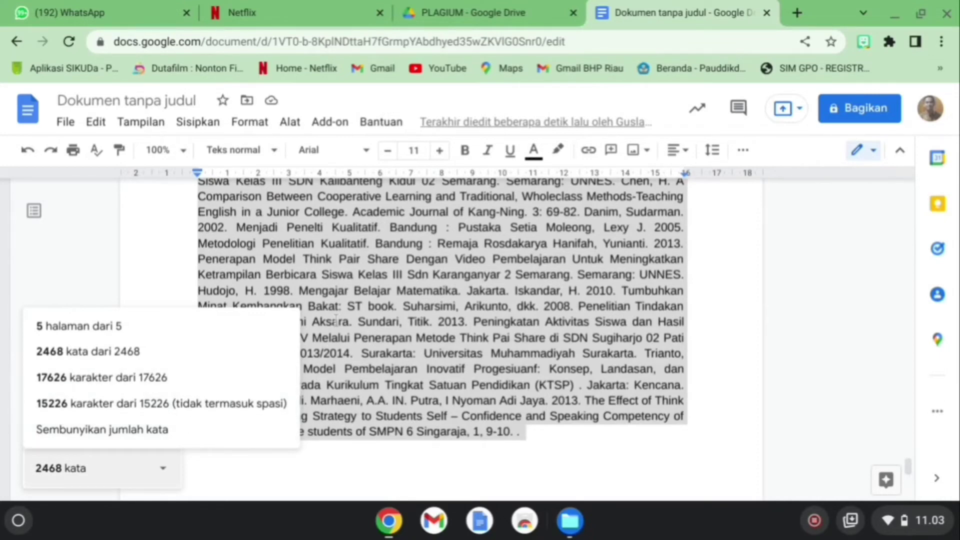
click(429, 275)
Select the abstract from "Penelitian ini bertujuan" through "85,71% pada siklus II" before "Penigkatan minat" and view the selection's word and character counts.
scroll(367, 293, up, 2)
scroll(366, 293, up, 5)
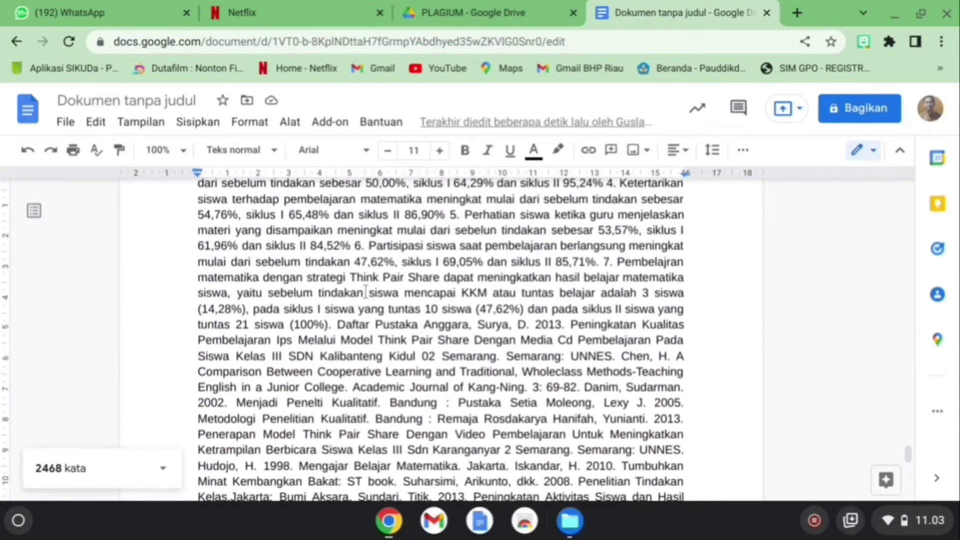
scroll(240, 281, up, 15)
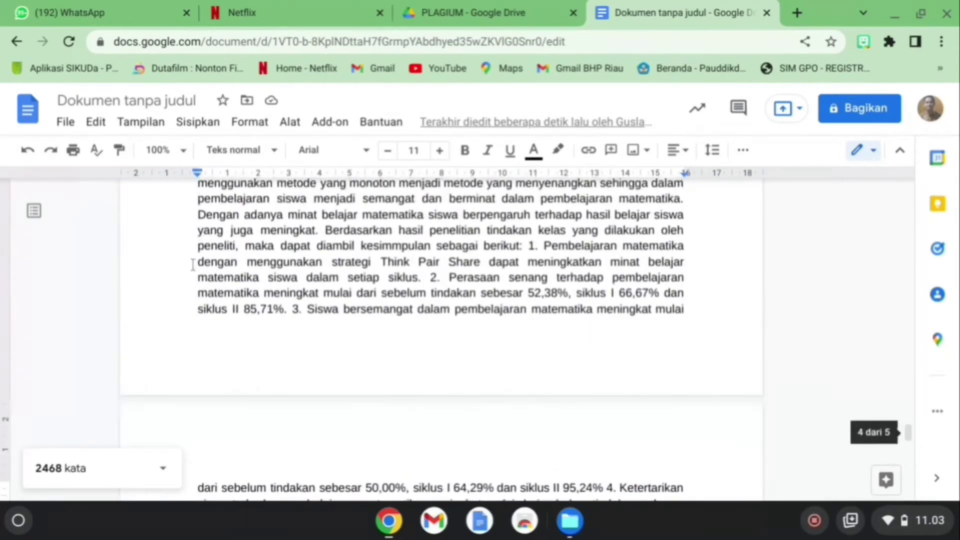
scroll(192, 267, up, 15)
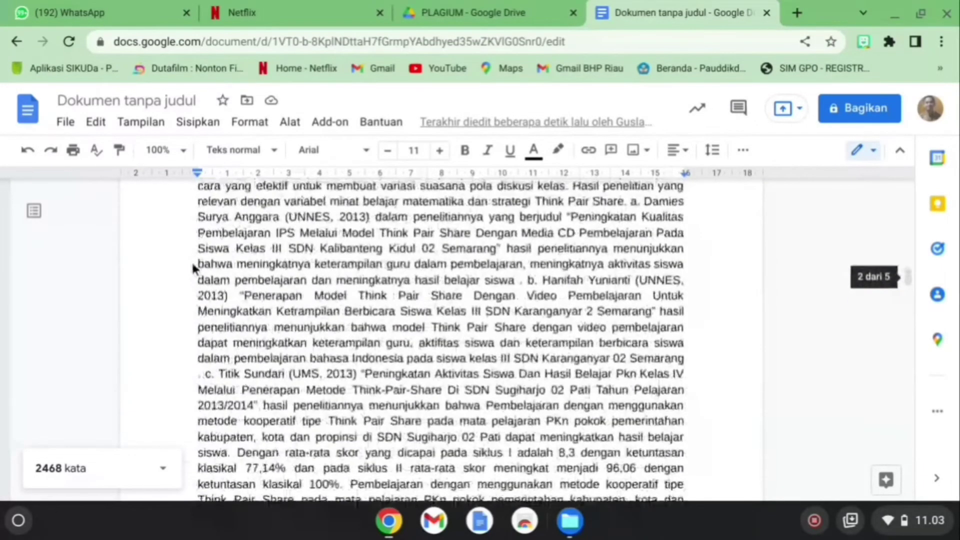
scroll(193, 262, up, 9)
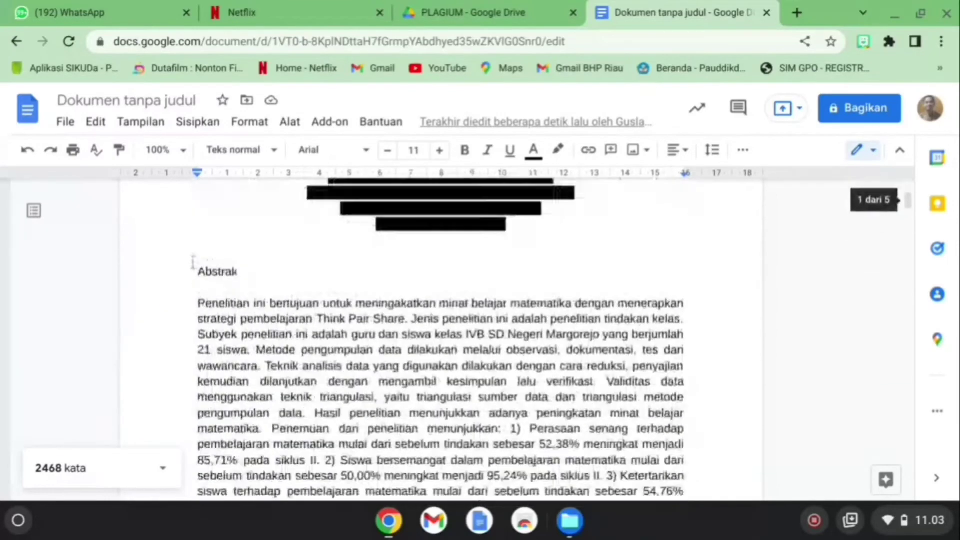
scroll(189, 235, down, 4)
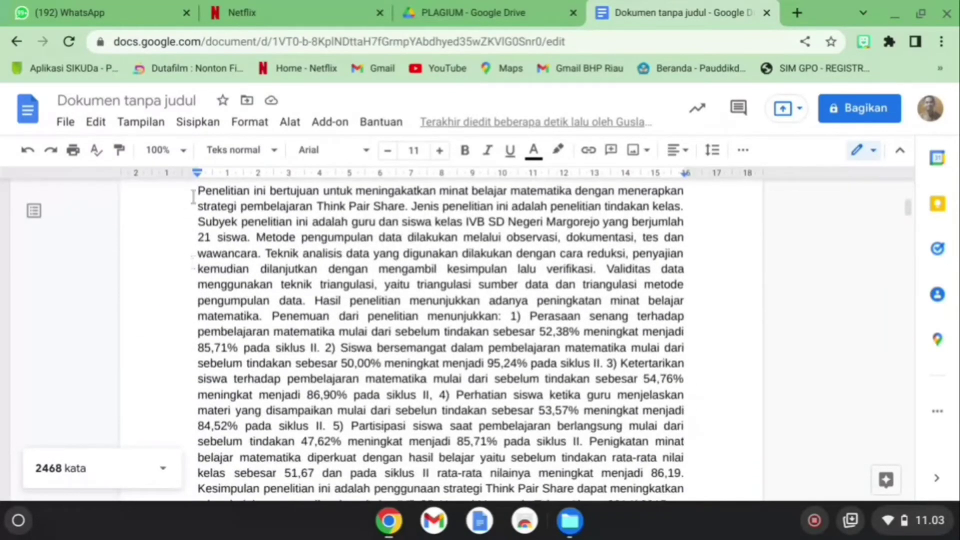
drag(197, 190, 582, 443)
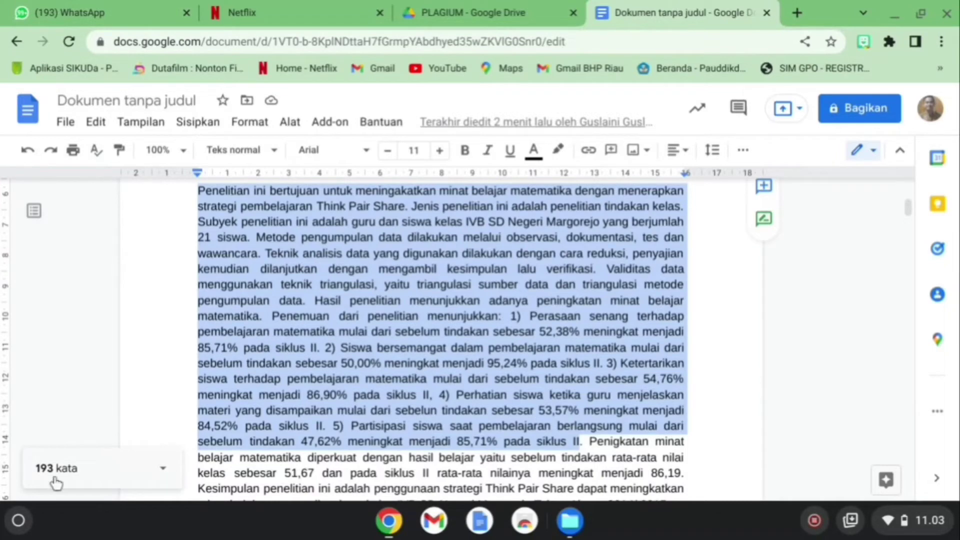
click(165, 472)
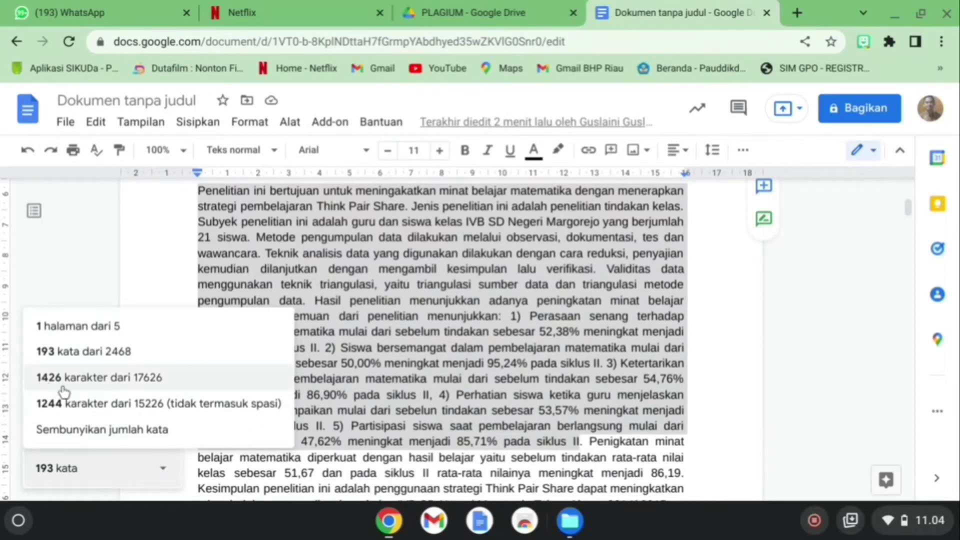
click(170, 459)
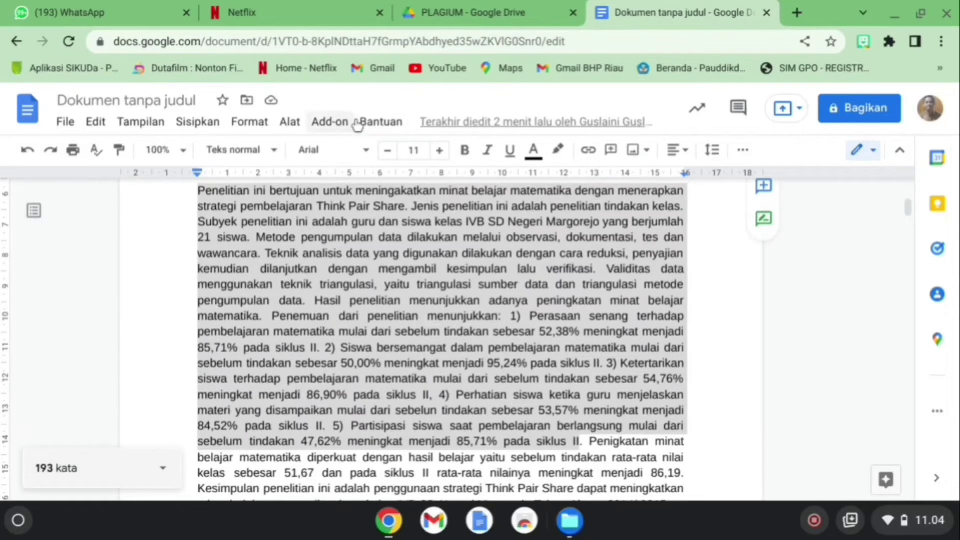
Check the selected abstract for plagiarism with Plagium's Check selection and view the passages it marks in the text.
click(329, 124)
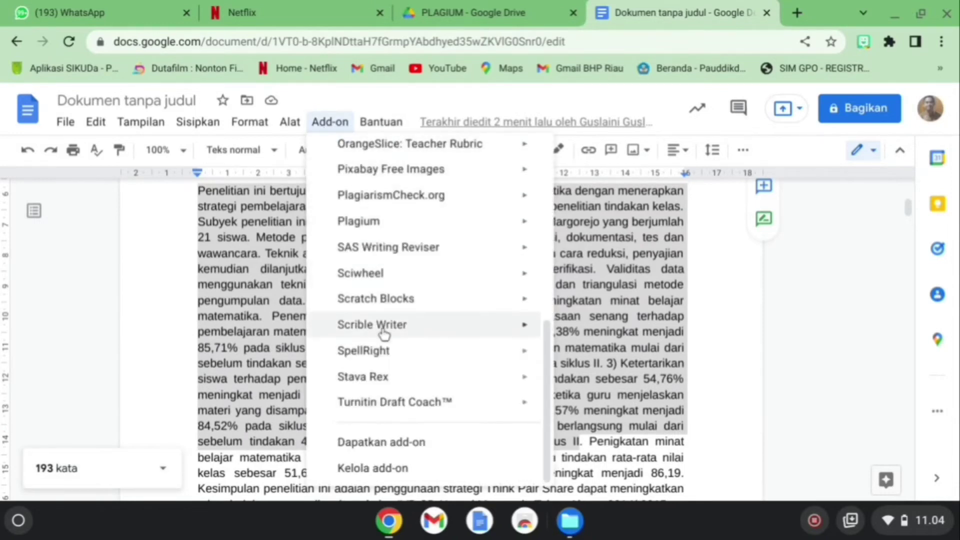
mouse_move(381, 226)
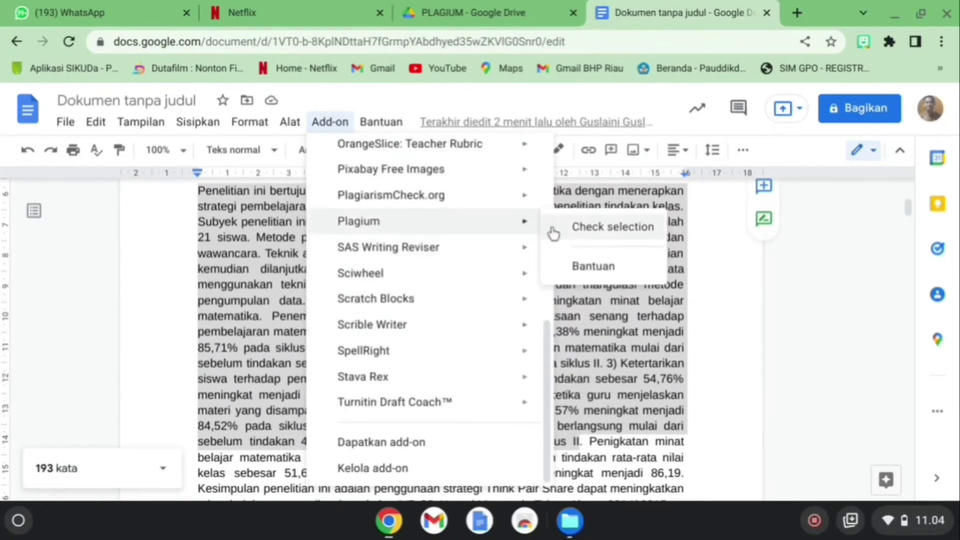
click(581, 223)
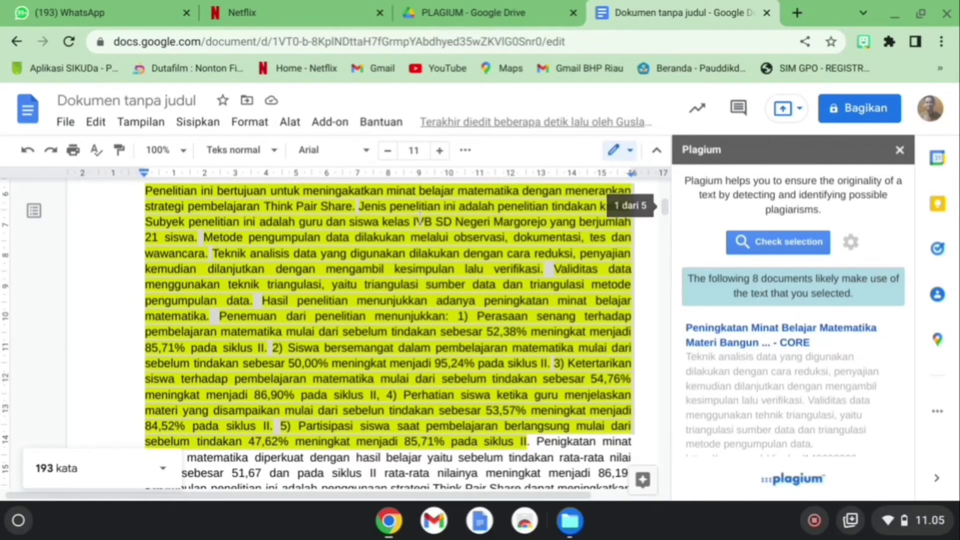
scroll(188, 227, up, 1)
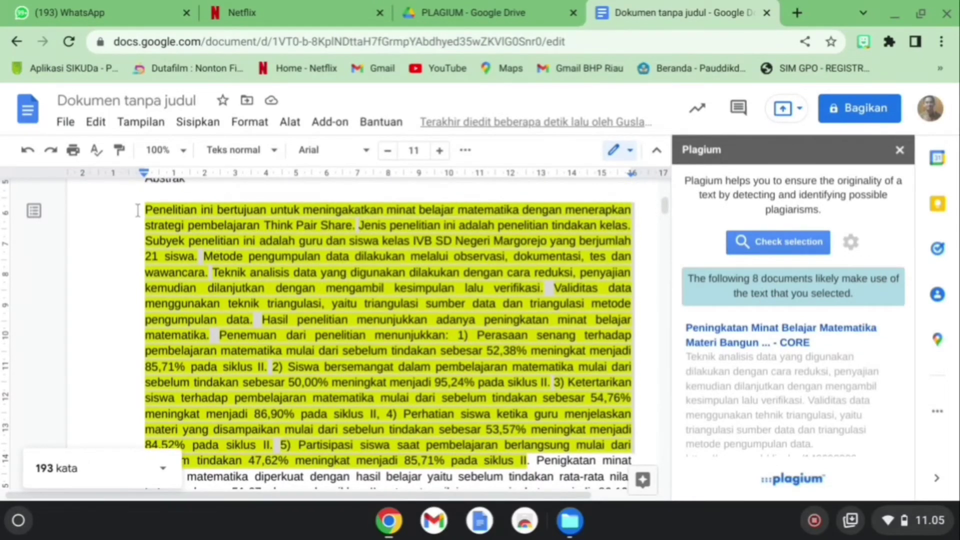
scroll(138, 210, down, 1)
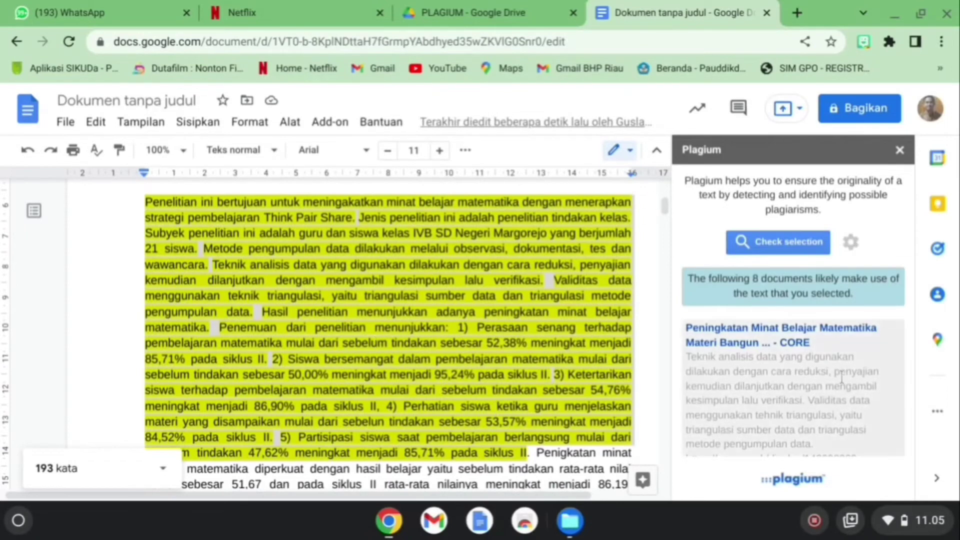
Look through Plagium's full list of matching documents for the abstract and return to the first CORE result.
scroll(833, 347, down, 2)
scroll(734, 327, down, 5)
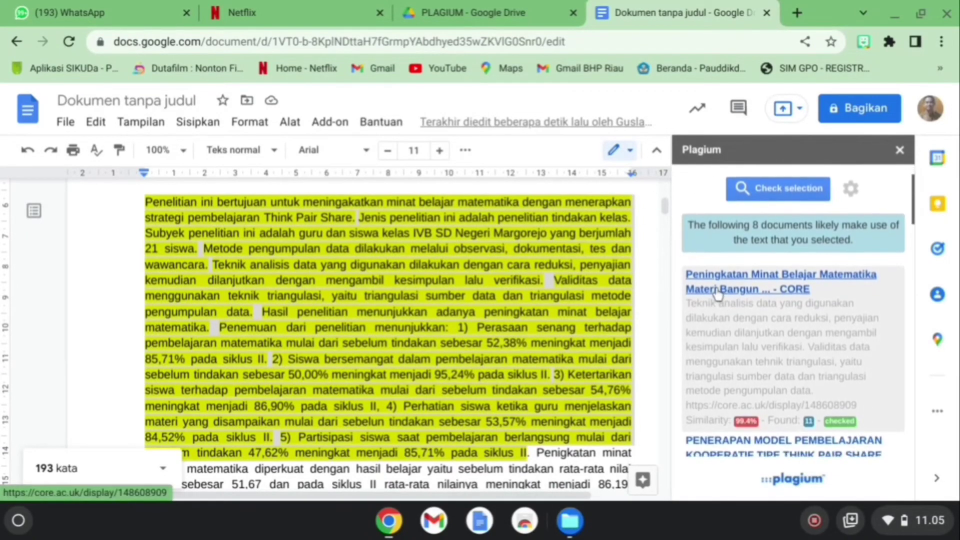
scroll(745, 362, down, 10)
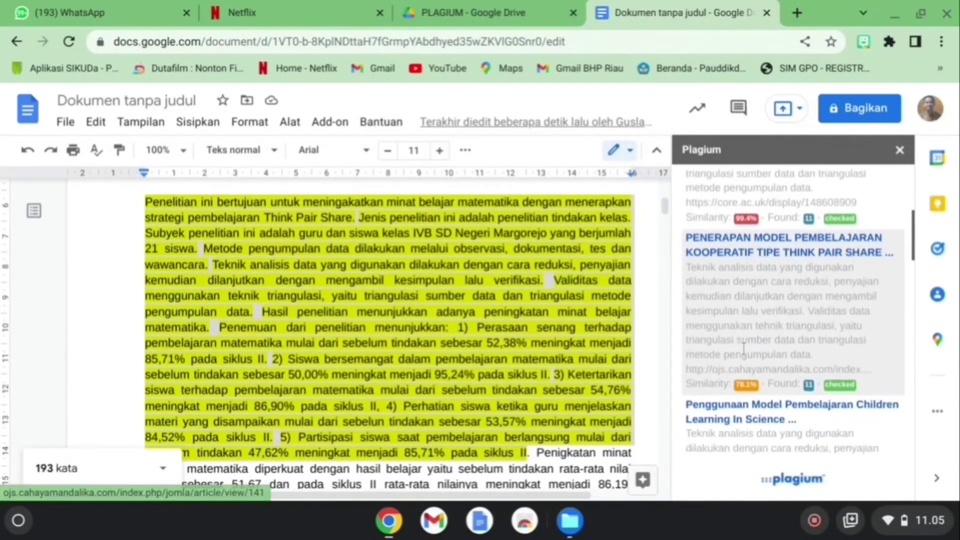
scroll(750, 299, down, 8)
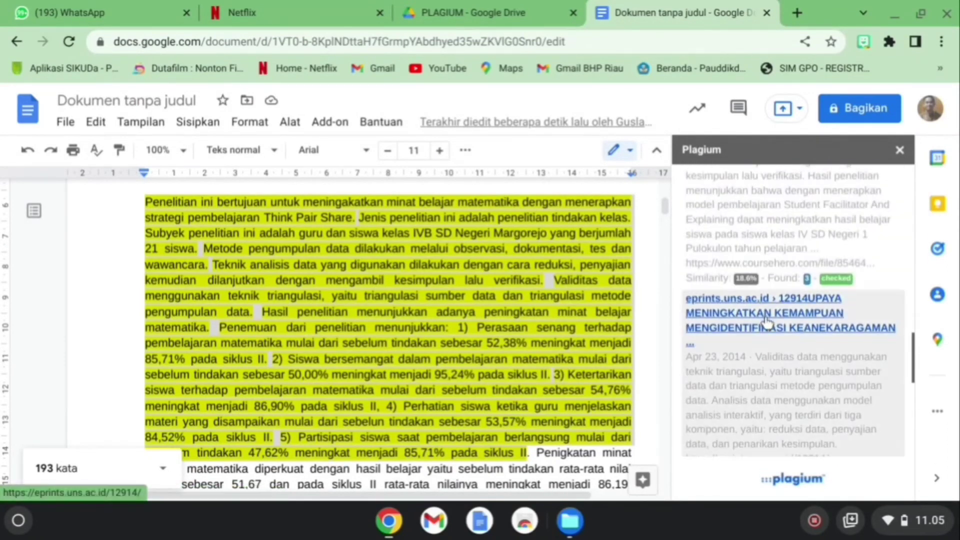
scroll(767, 320, down, 5)
scroll(765, 305, down, 5)
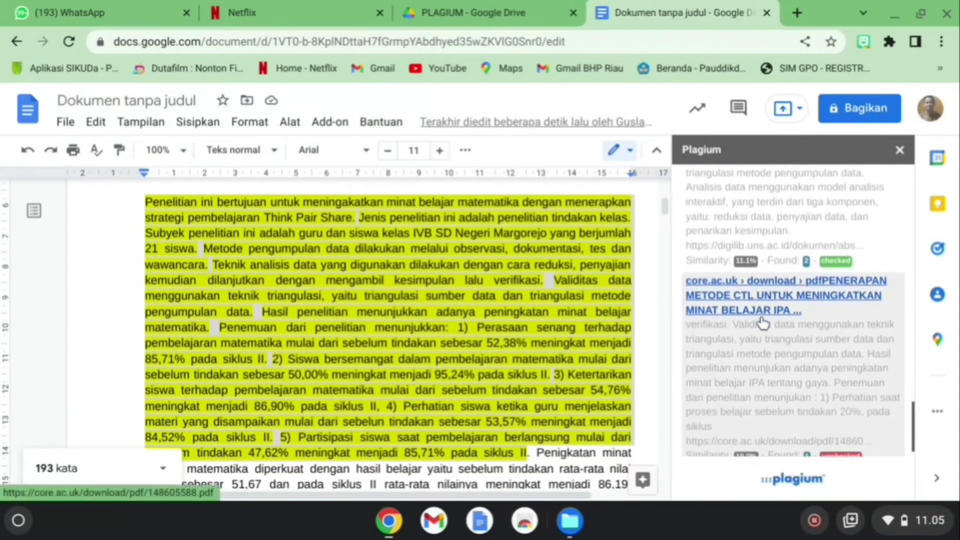
scroll(763, 302, up, 5)
scroll(760, 299, up, 7)
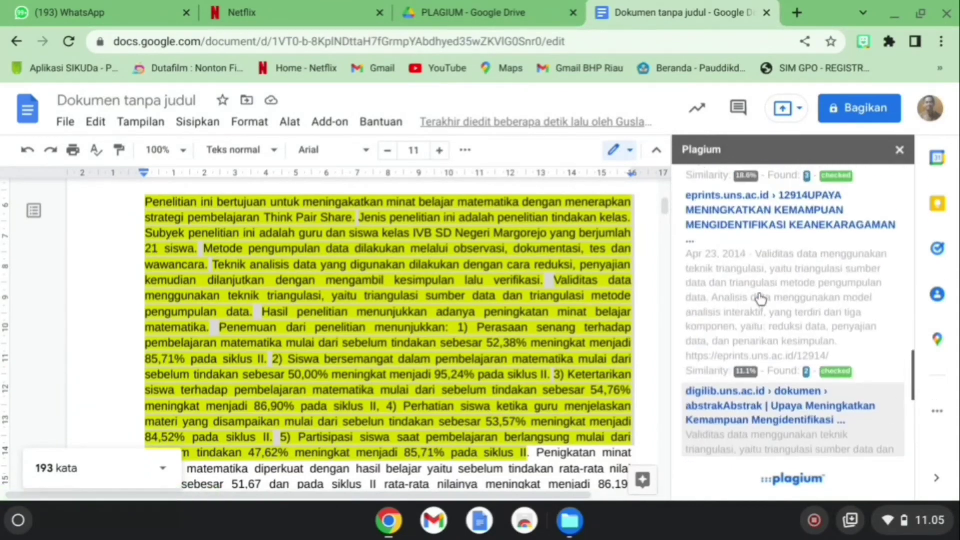
scroll(758, 291, up, 5)
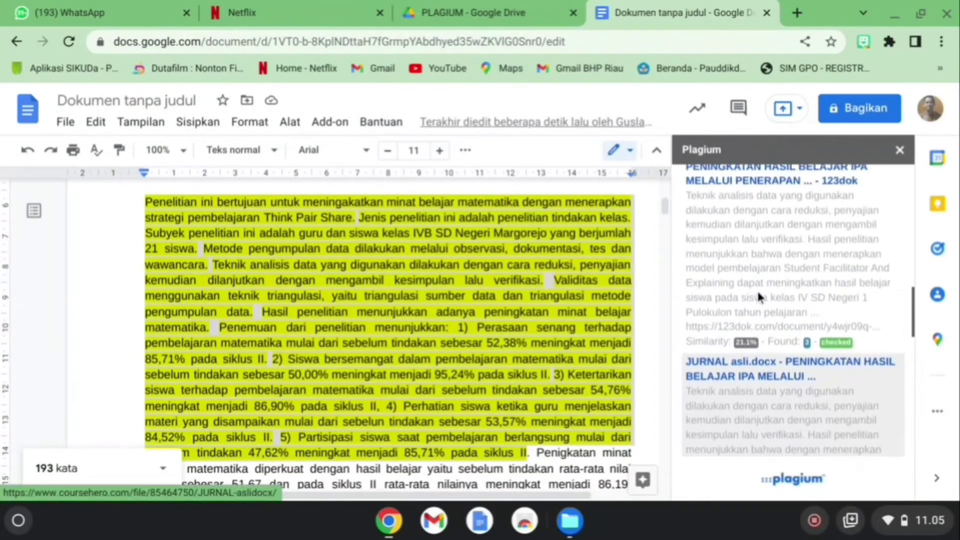
scroll(757, 289, up, 3)
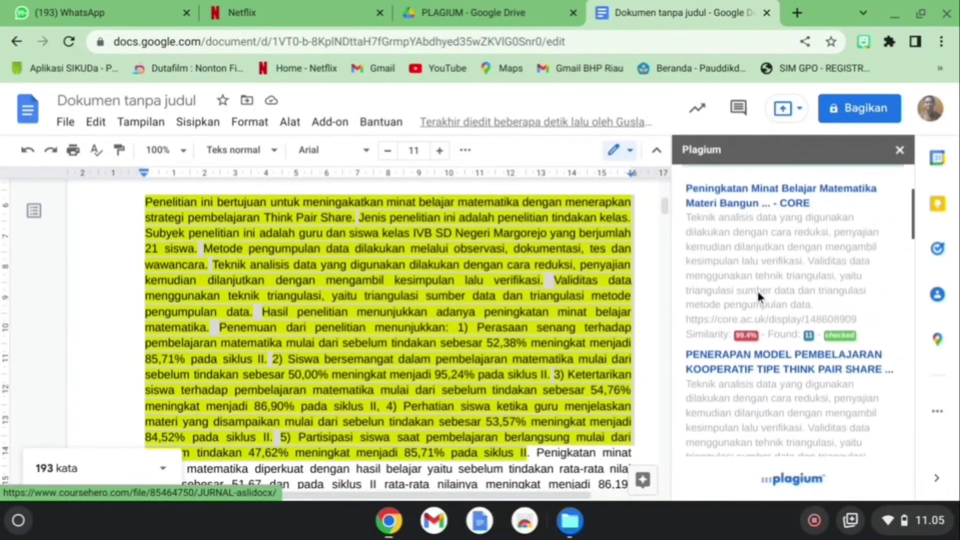
scroll(756, 290, up, 2)
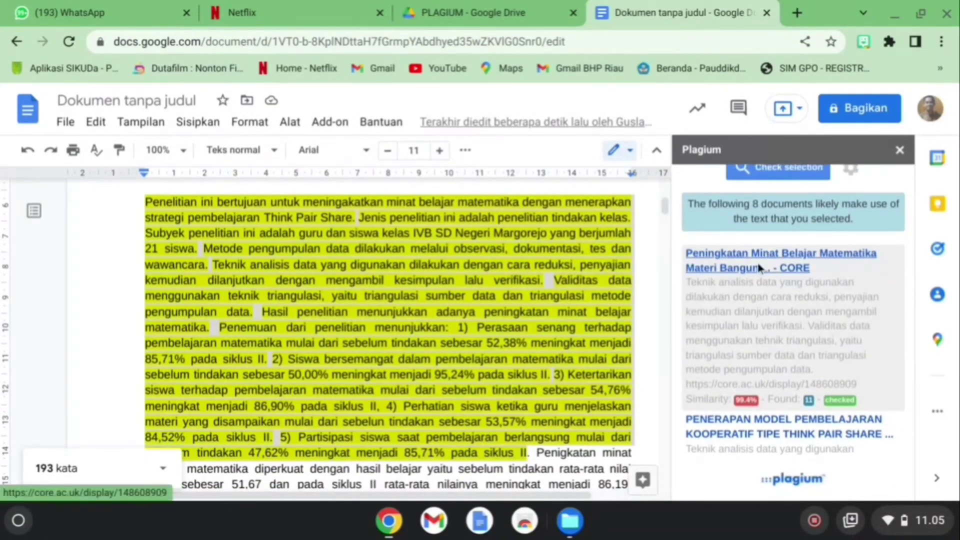
Examine the similarity percentage and number of passages found for each matching document, from the CORE result to the last one.
scroll(754, 346, down, 1)
scroll(753, 347, down, 3)
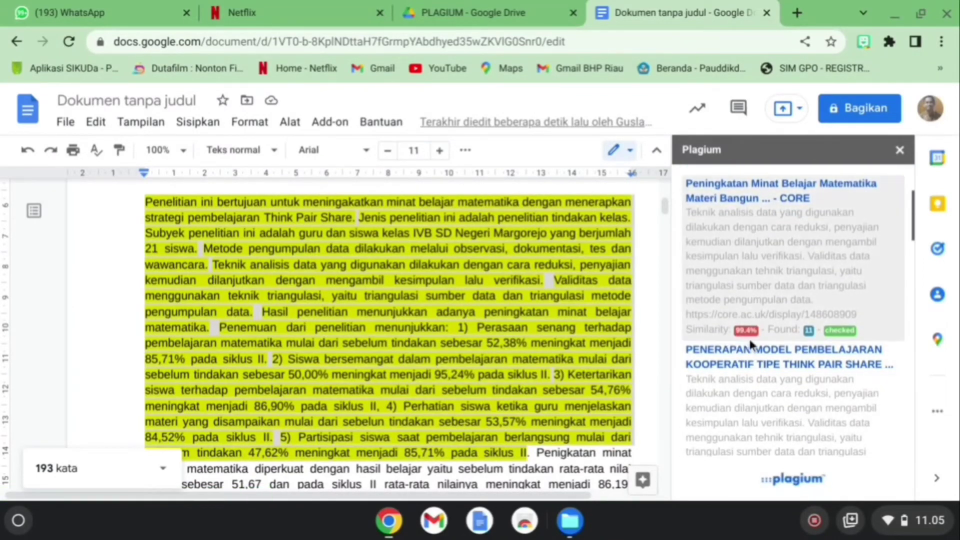
scroll(757, 331, down, 1)
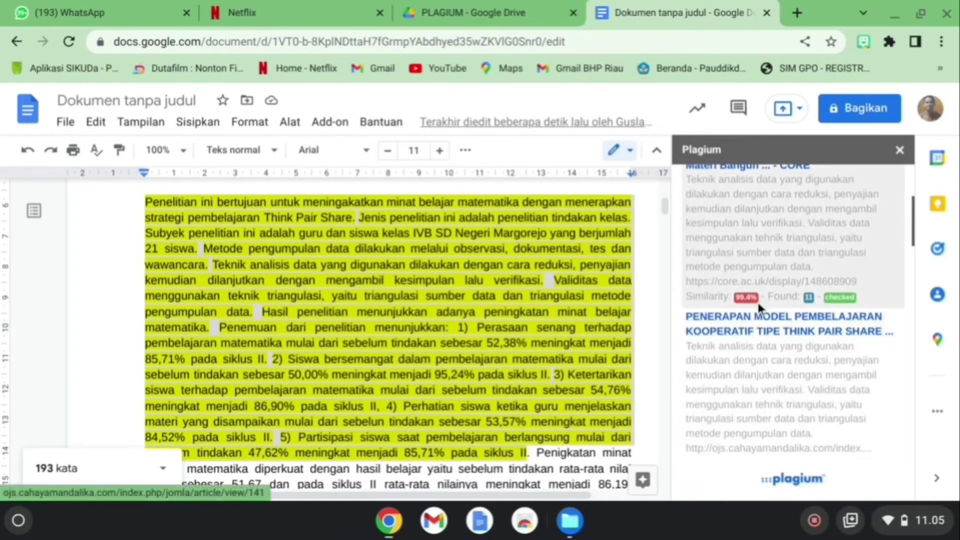
scroll(753, 350, down, 3)
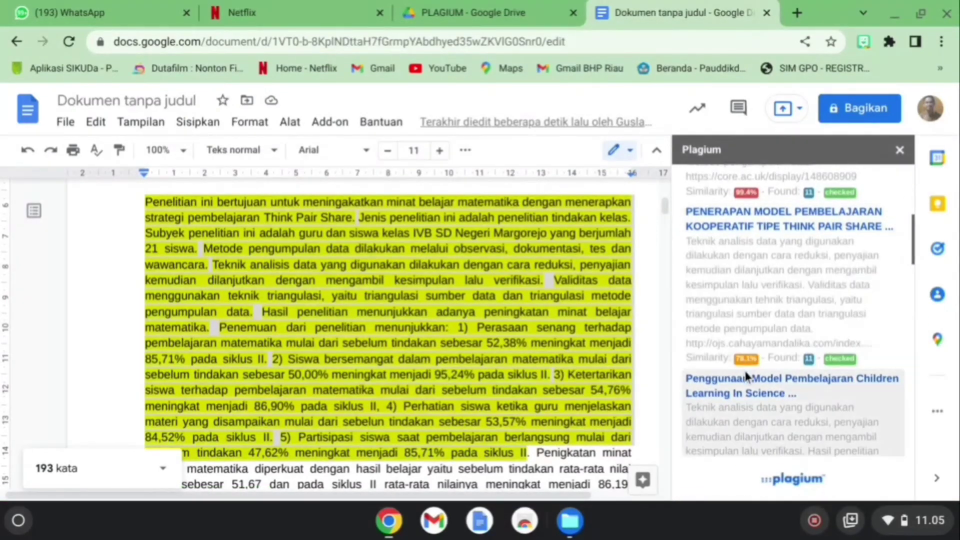
scroll(747, 375, down, 5)
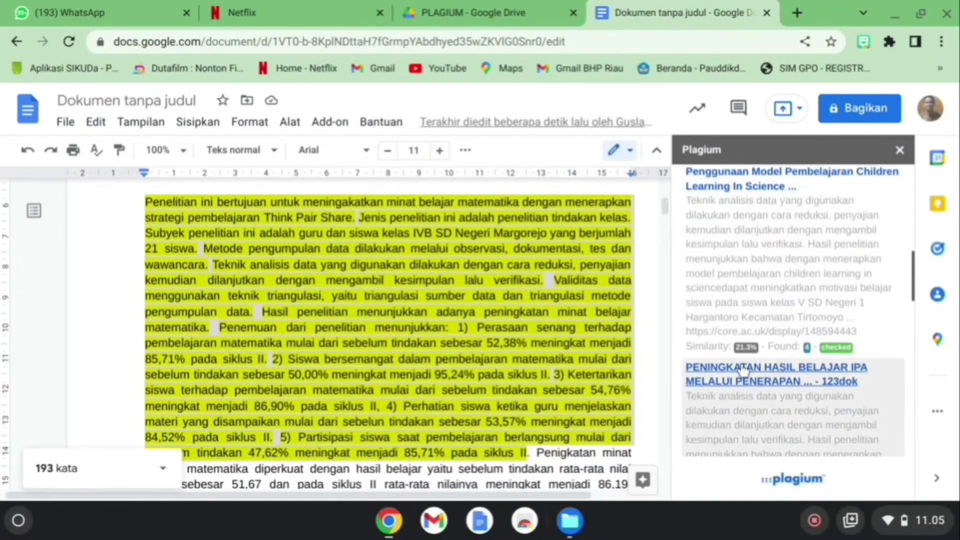
scroll(762, 351, down, 4)
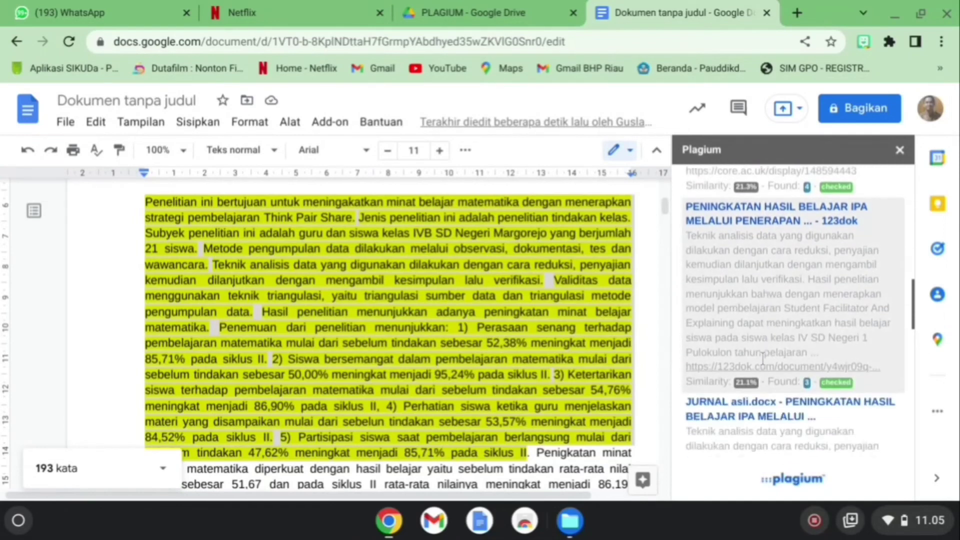
scroll(773, 389, down, 6)
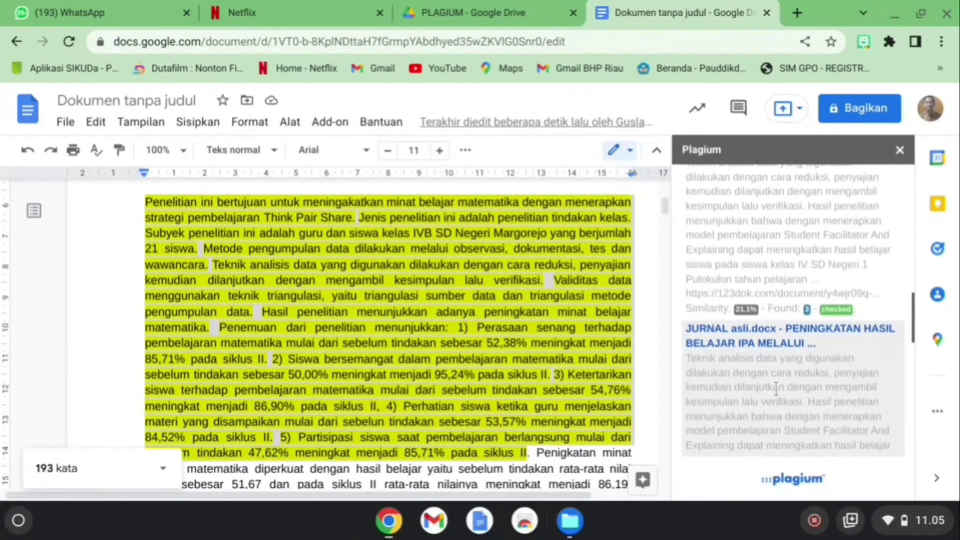
scroll(776, 387, down, 4)
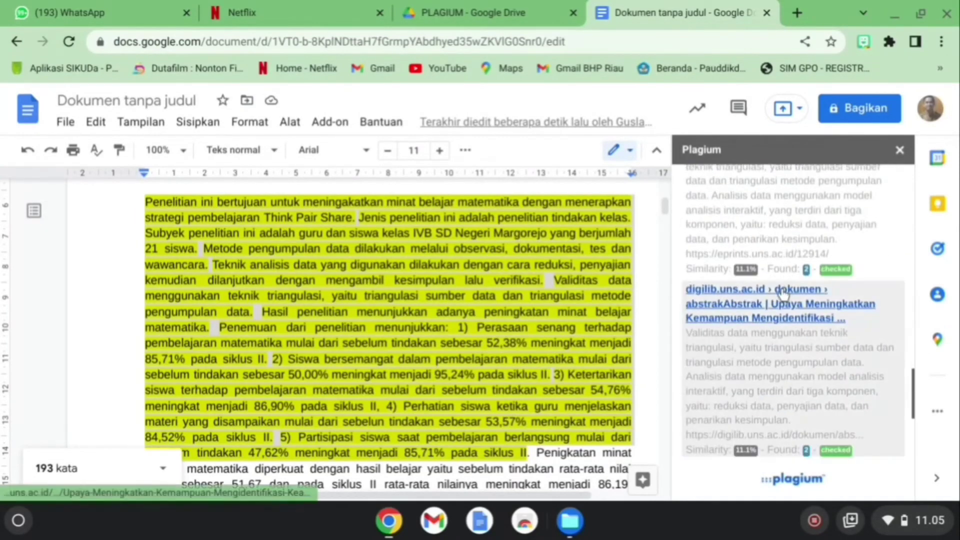
scroll(753, 290, down, 6)
Compare the high-similarity matches with the low-similarity ones in the results, ending at "Penggunaan Model Pembelajaran Children Learning In Science".
scroll(768, 345, up, 13)
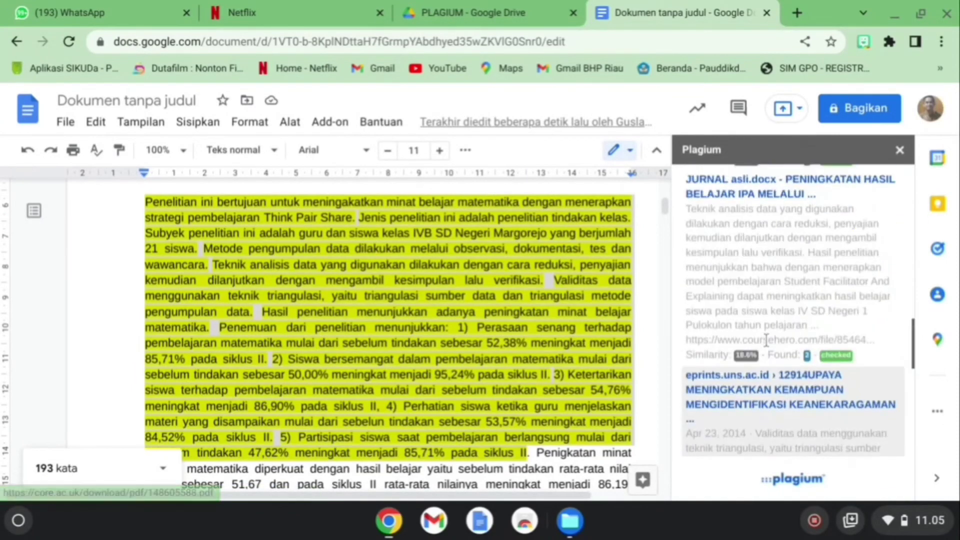
scroll(765, 340, down, 10)
scroll(764, 332, up, 6)
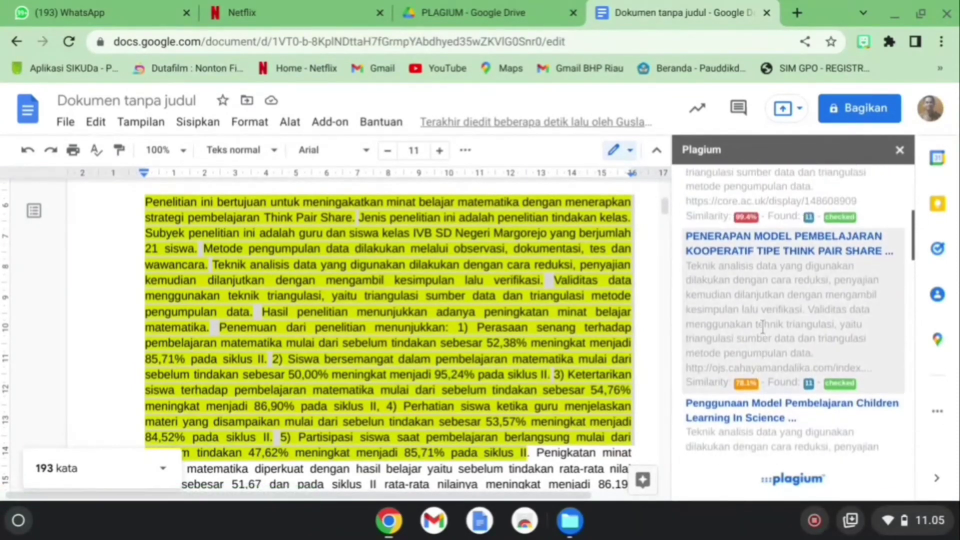
scroll(763, 324, up, 5)
scroll(763, 324, down, 8)
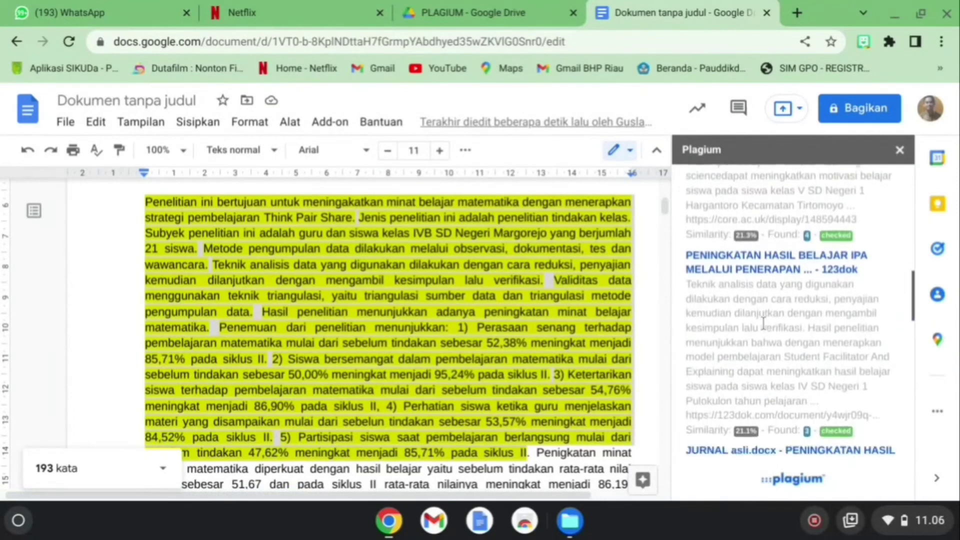
scroll(763, 324, down, 3)
scroll(764, 321, down, 3)
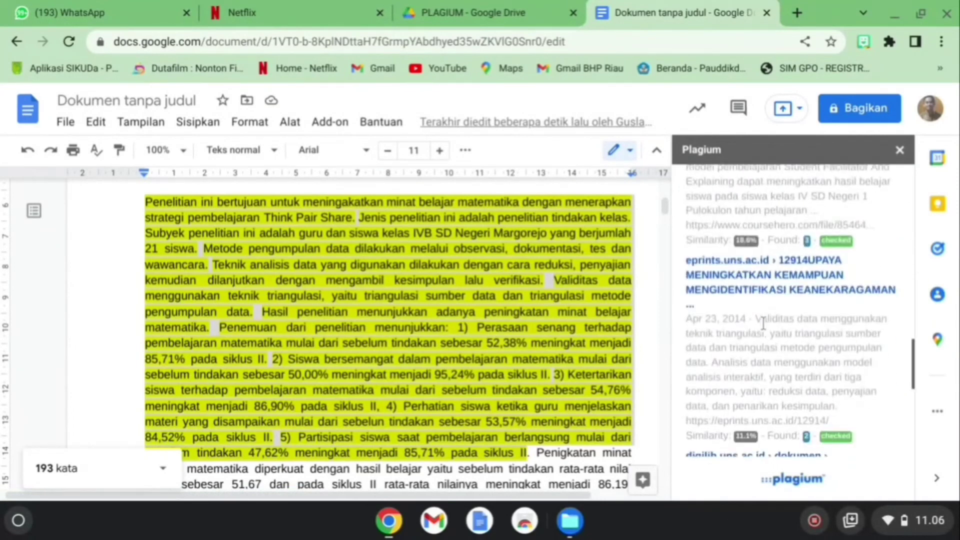
scroll(763, 321, up, 5)
scroll(763, 322, down, 2)
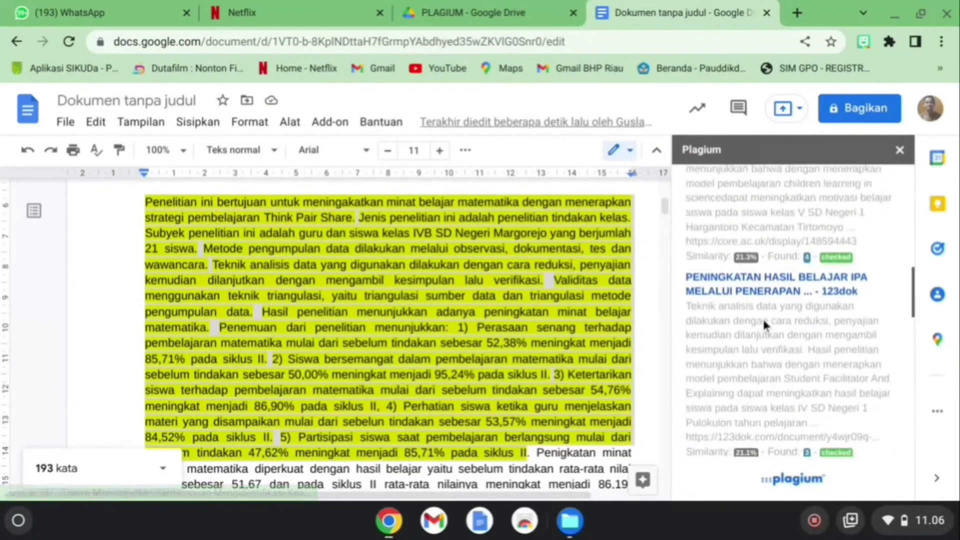
scroll(763, 318, down, 2)
scroll(759, 300, up, 5)
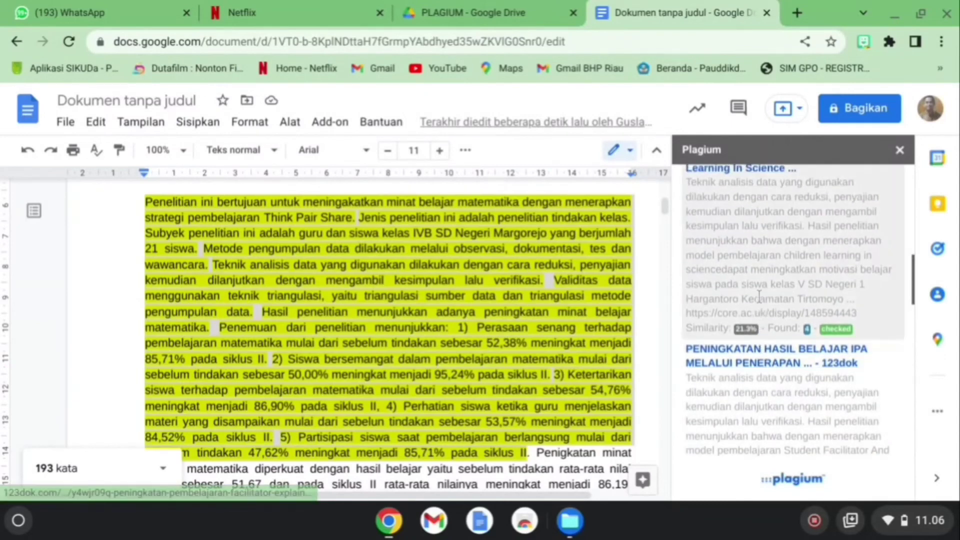
Open the comparison with "Penggunaan Model Pembelajaran Children Learning In Science" and examine which abstract sentences are colour-matched to it.
click(758, 282)
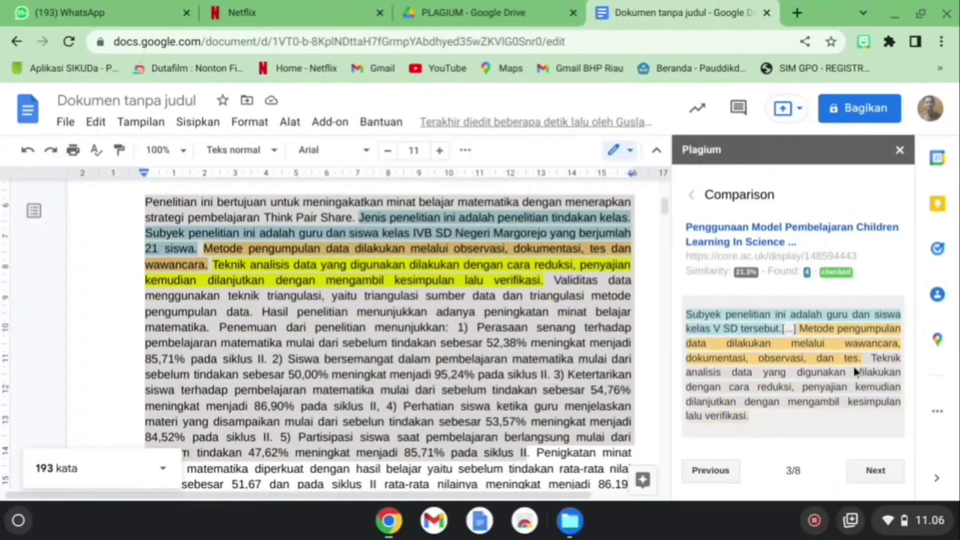
click(807, 371)
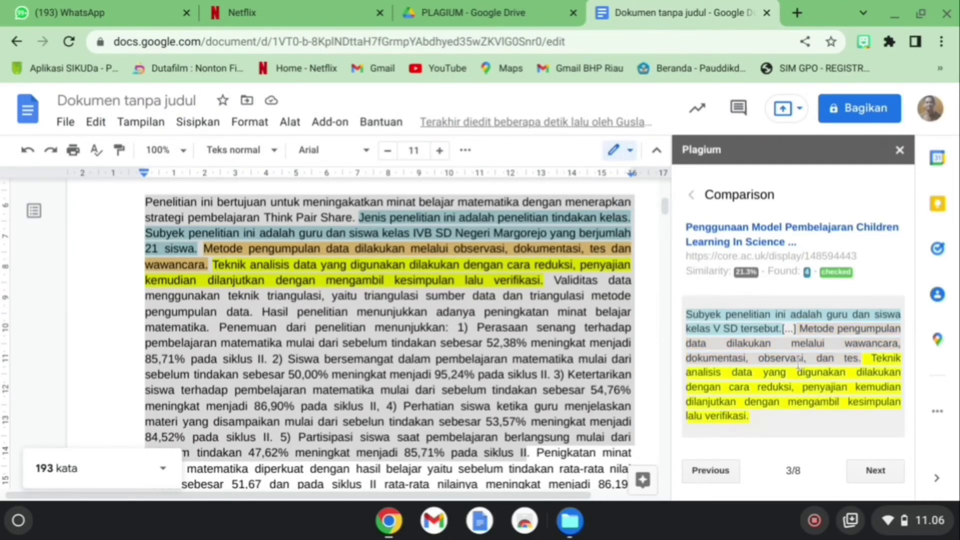
scroll(503, 315, down, 2)
scroll(502, 315, down, 10)
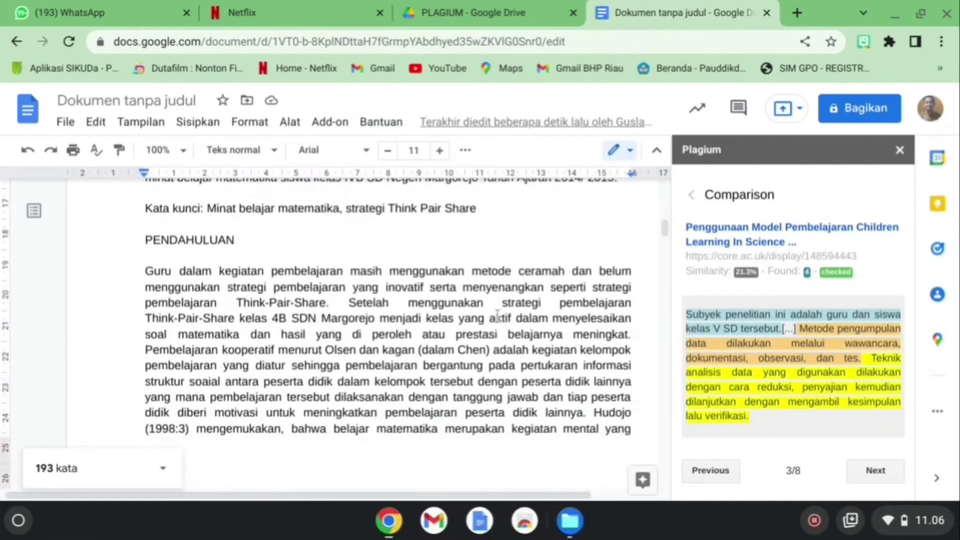
scroll(498, 313, up, 8)
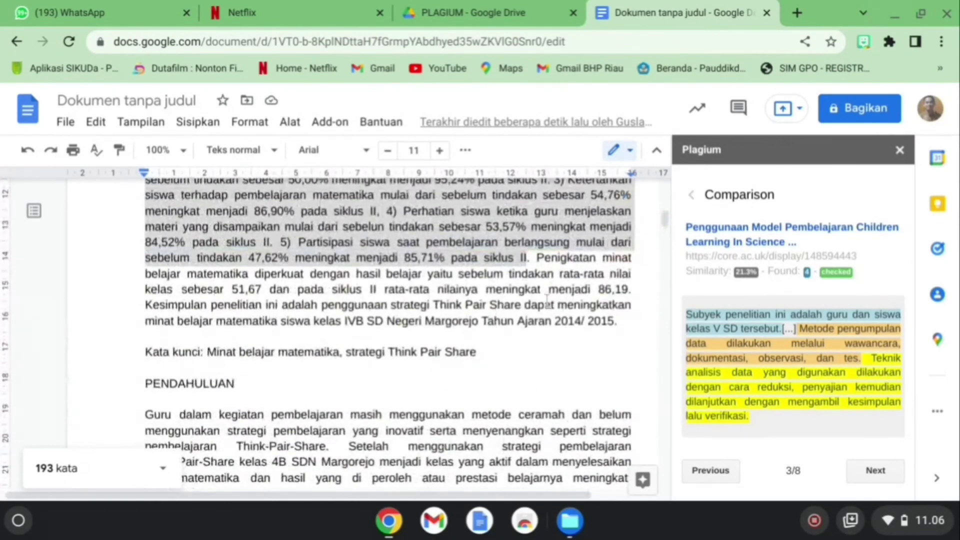
scroll(489, 288, up, 1)
scroll(489, 286, up, 5)
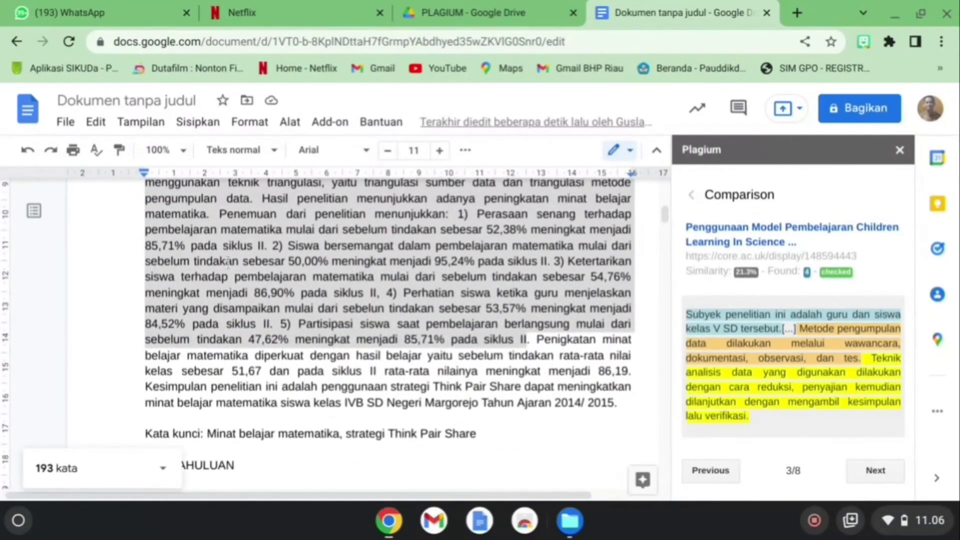
scroll(227, 238, up, 4)
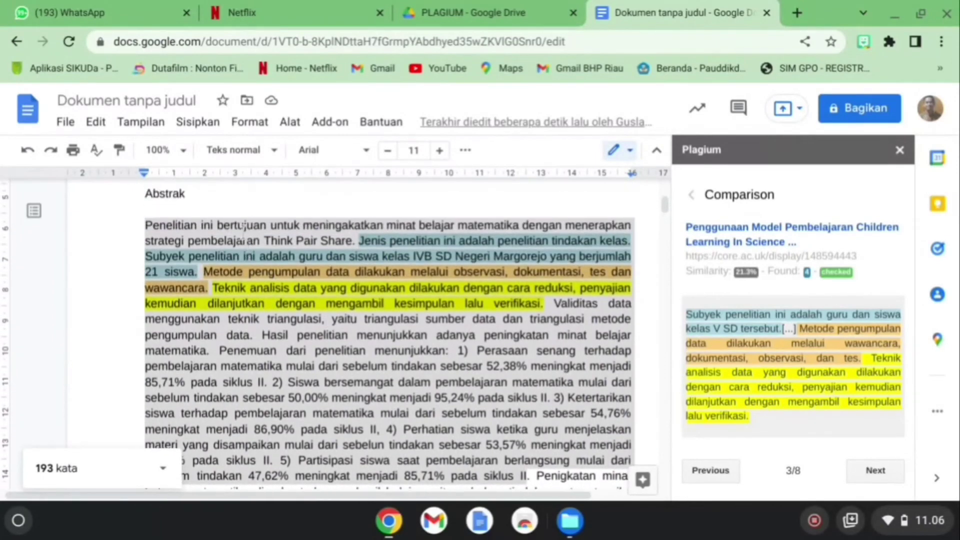
scroll(300, 270, down, 2)
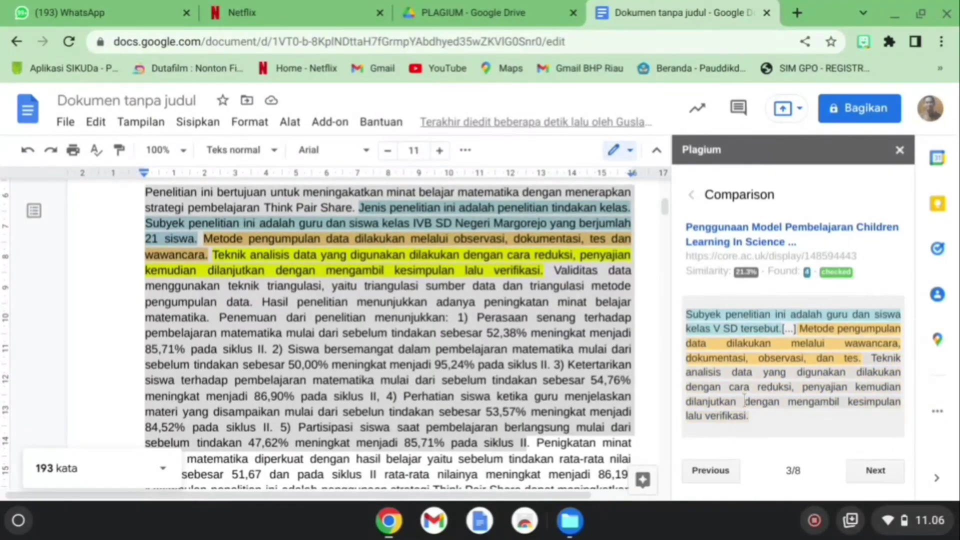
View the similarity percentages of the individual "Teknik analisis data" and "Metode pengumpulan data" passages in the comparison.
click(770, 410)
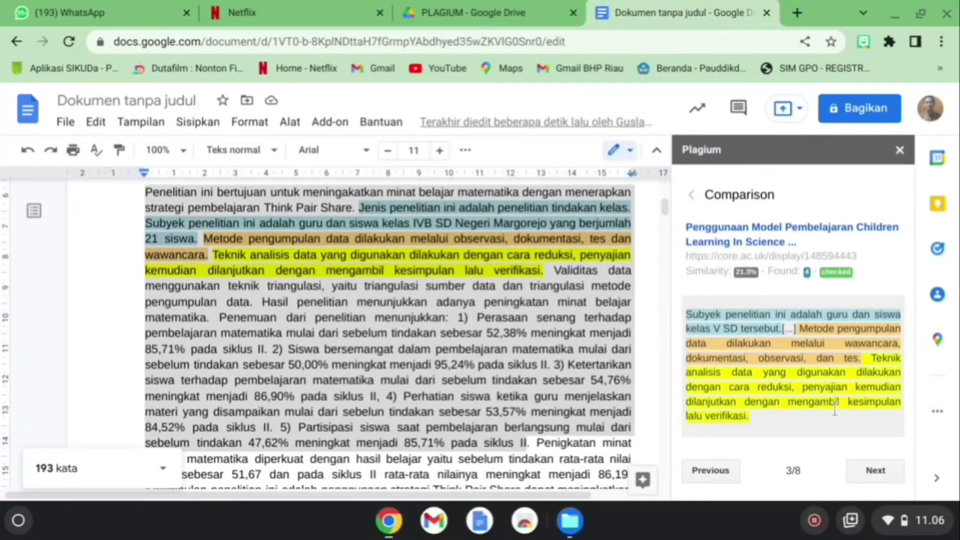
click(798, 410)
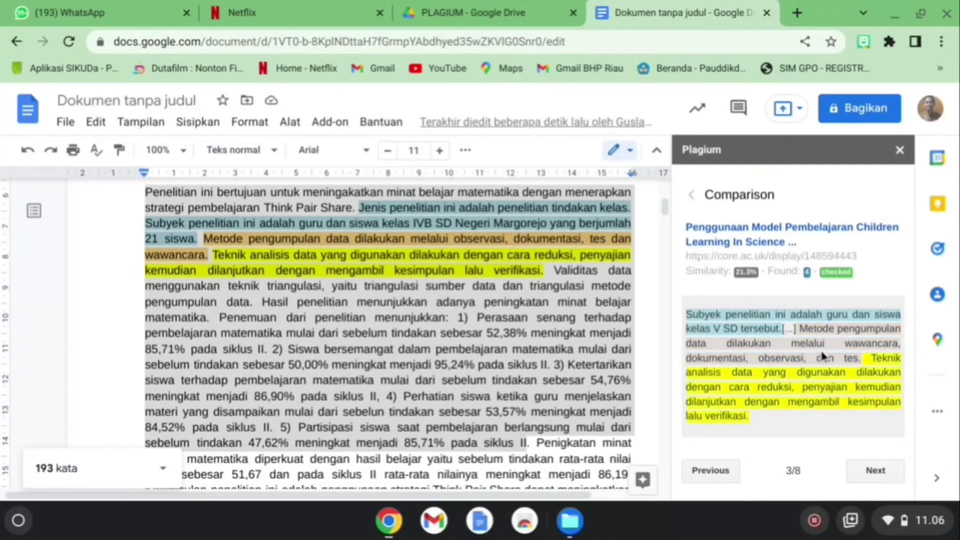
mouse_move(815, 350)
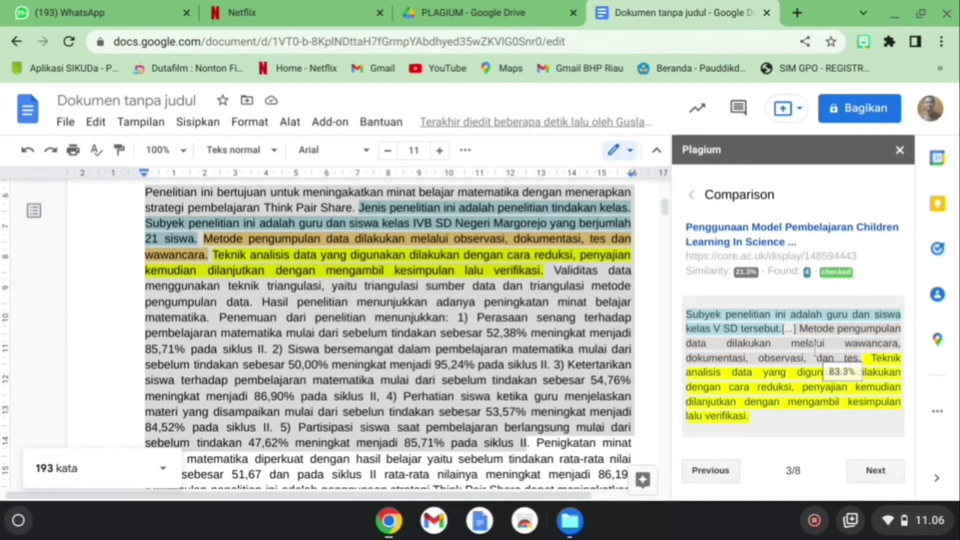